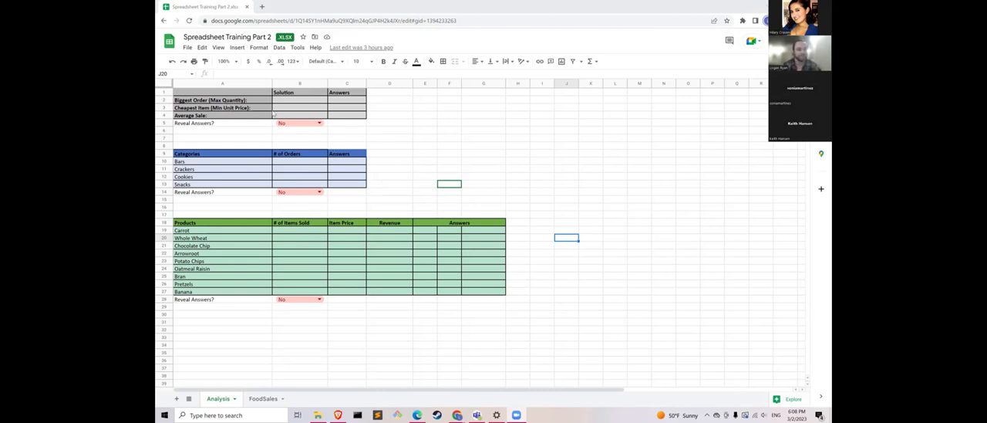
# - Examine the order records and the TotalPrice column on the FoodSales sheet, and return to the Analysis sheet
pyautogui.click(256, 398)
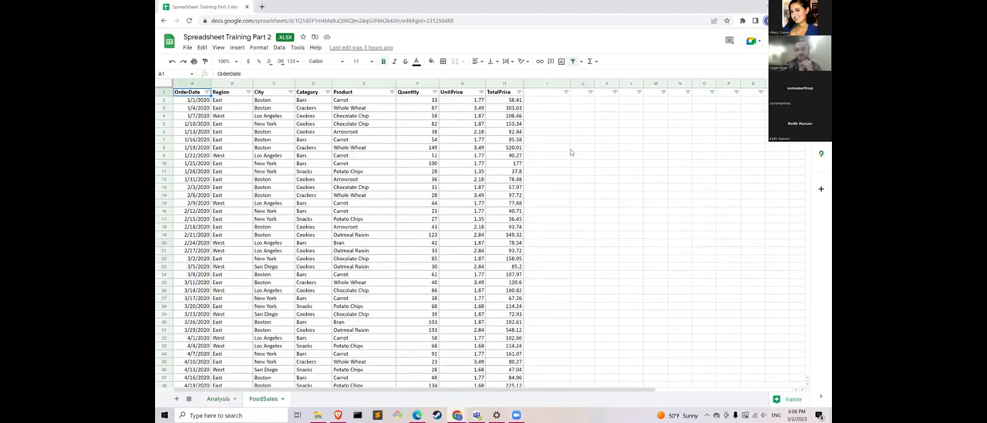
pyautogui.click(496, 83)
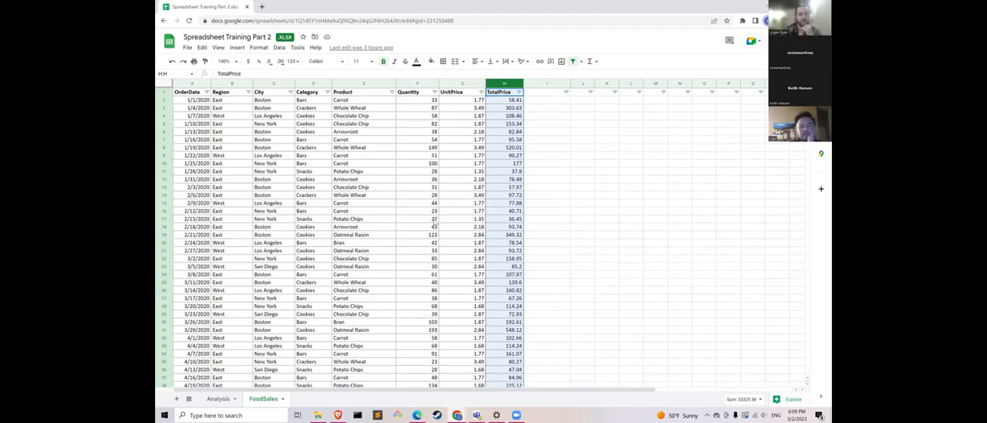
pyautogui.scroll(-12, 434, 221)
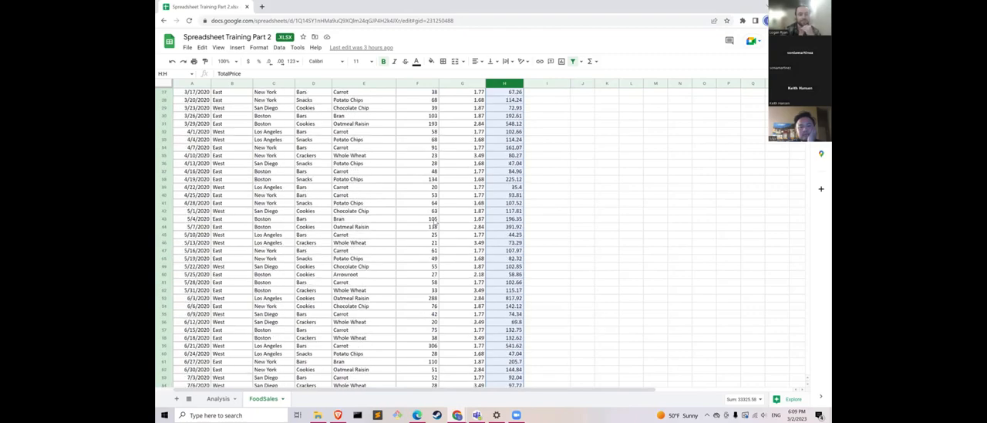
pyautogui.scroll(12, 434, 221)
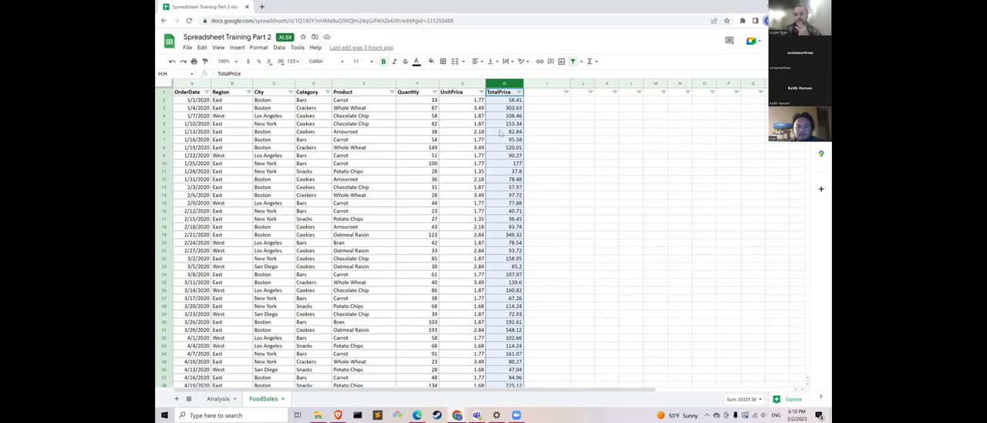
pyautogui.click(214, 400)
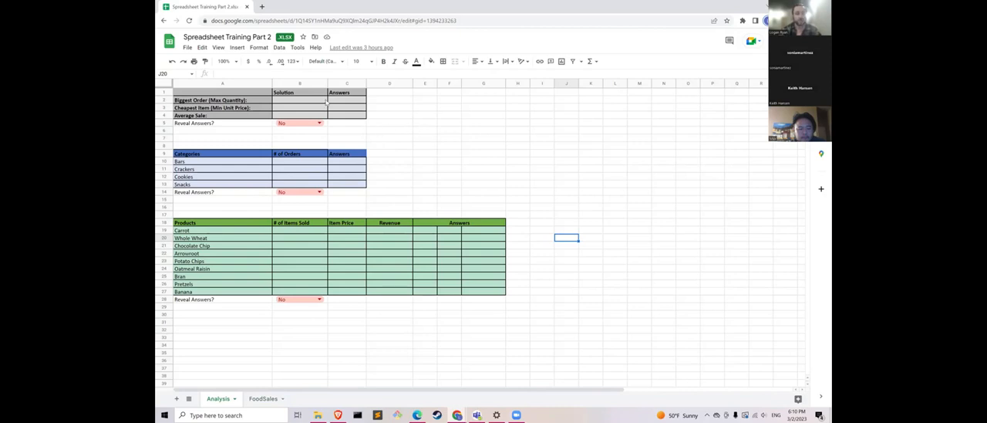
# - Start a MAX formula in the Biggest Order solution cell B2 on the Analysis sheet and read the function's help details
pyautogui.click(287, 101)
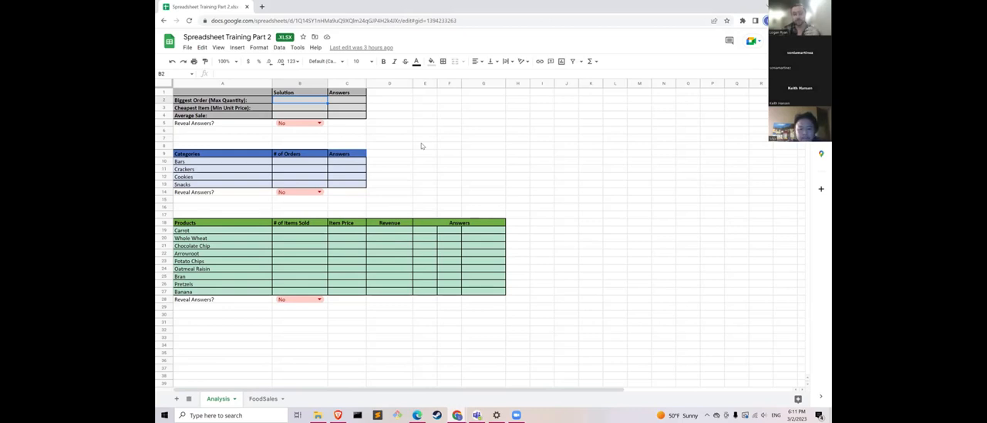
pyautogui.click(263, 398)
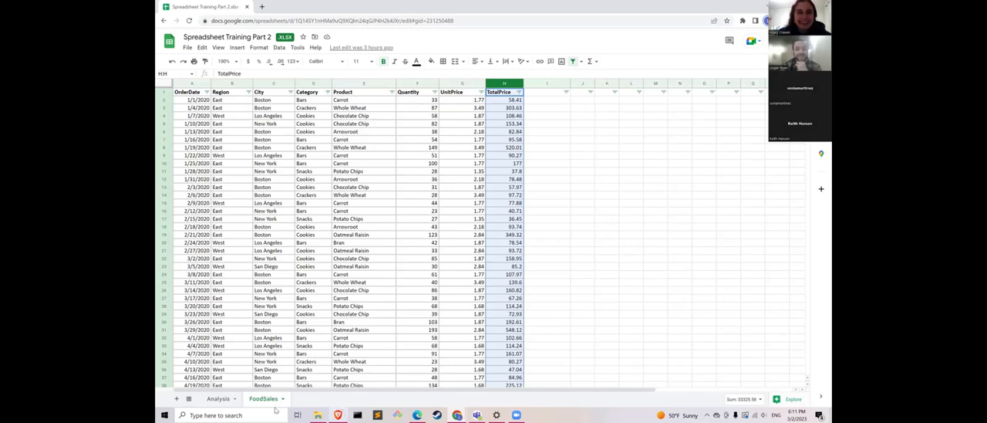
pyautogui.click(209, 400)
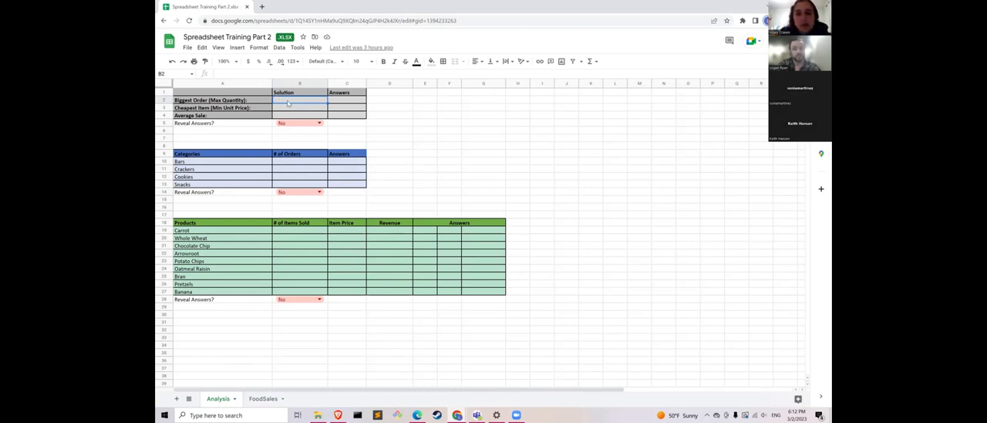
pyautogui.click(236, 74)
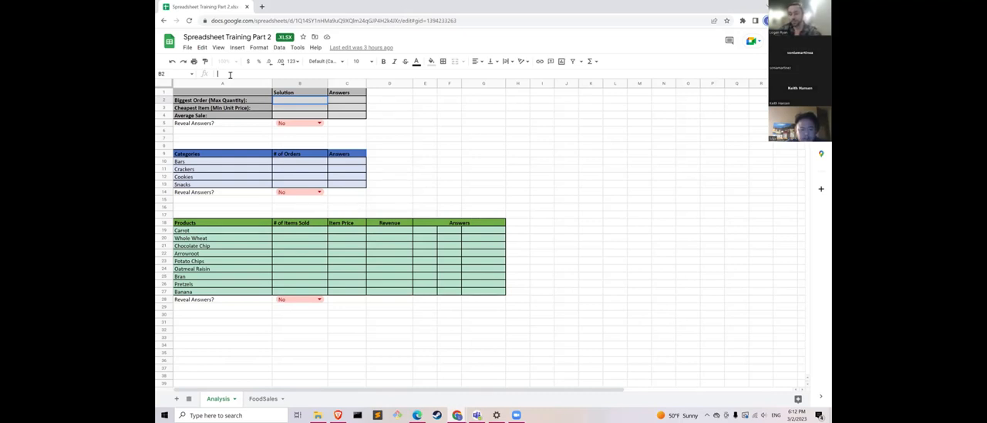
pyautogui.write('=')
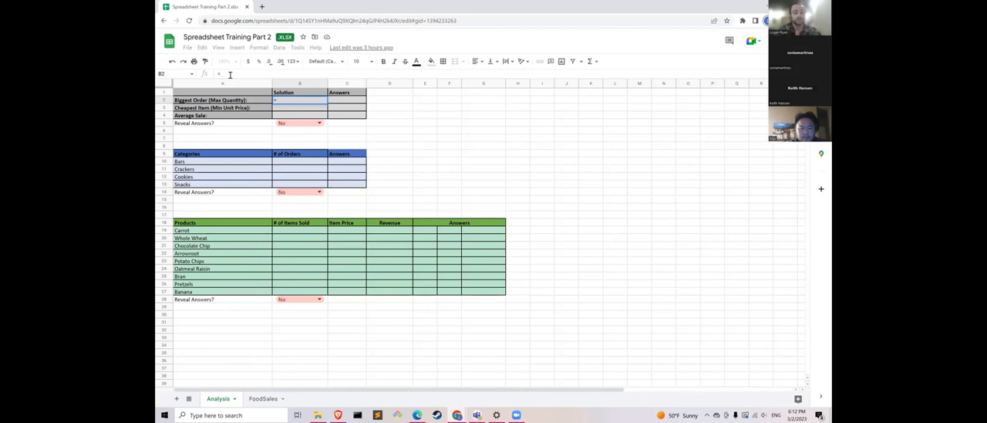
pyautogui.write('M')
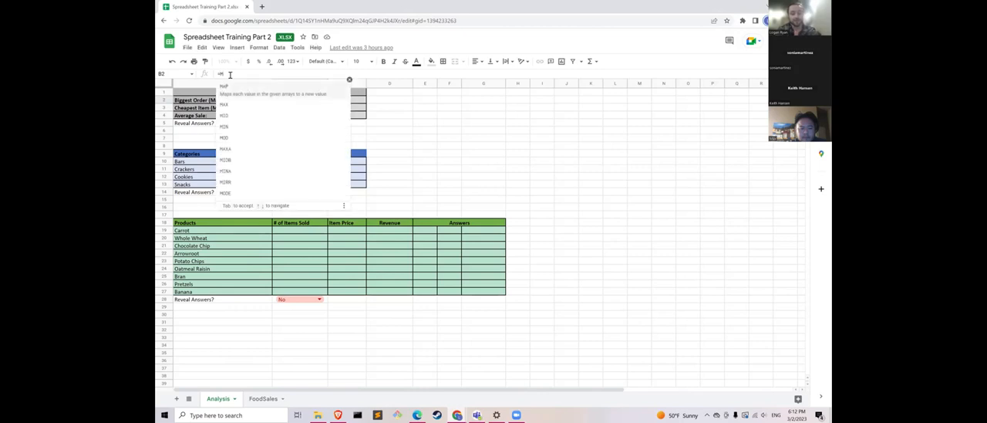
pyautogui.write('A')
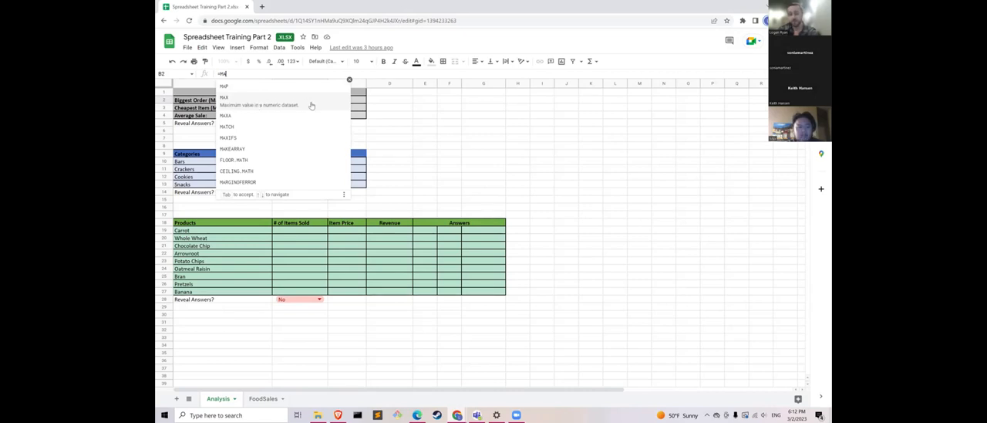
pyautogui.click(246, 102)
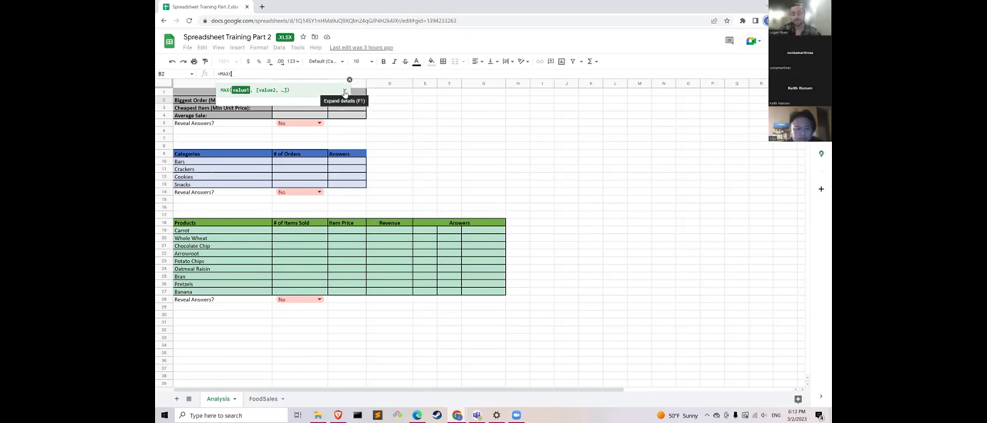
pyautogui.click(344, 91)
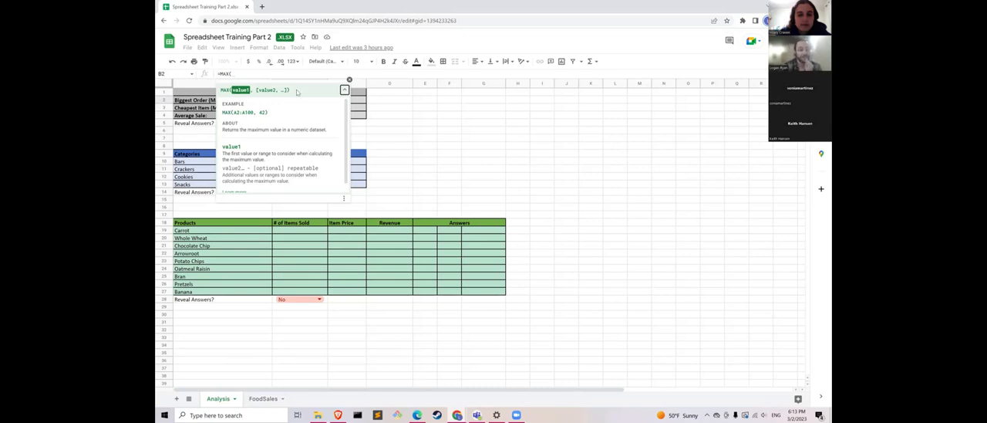
pyautogui.click(344, 90)
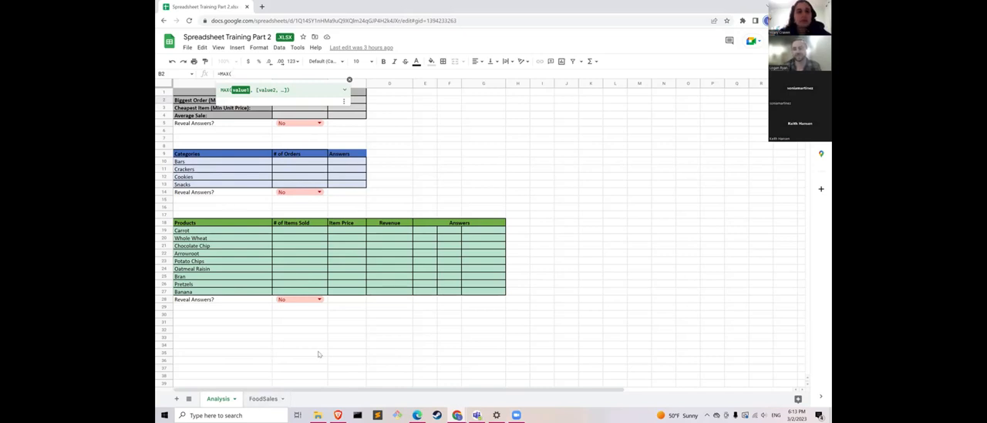
# - Try to supply the Quantity column from the FoodSales sheet as the argument of the MAX formula in B2
pyautogui.click(261, 401)
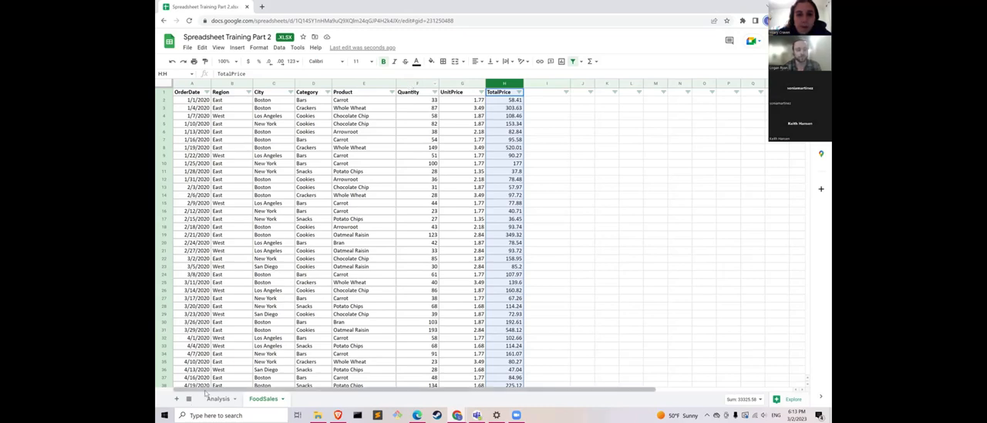
pyautogui.click(417, 82)
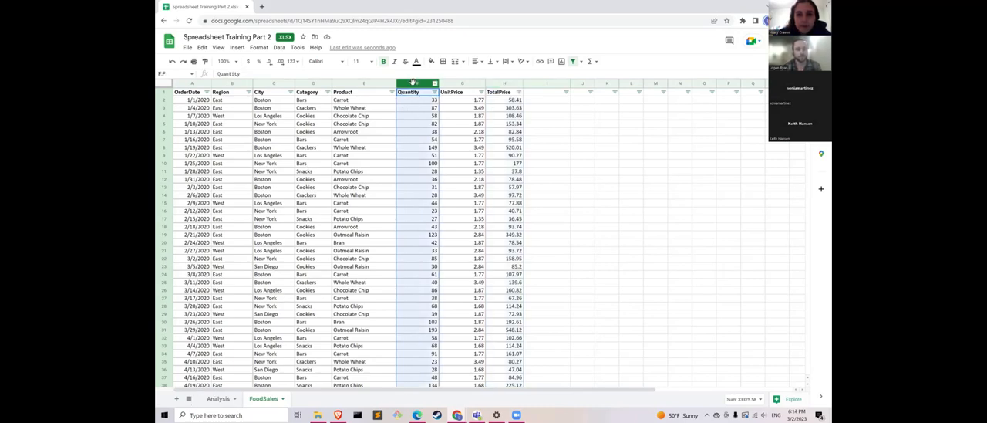
pyautogui.click(217, 400)
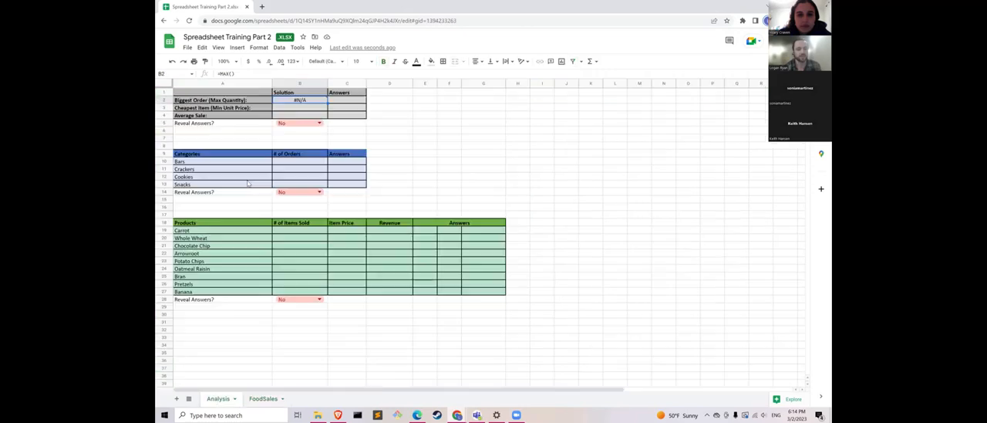
pyautogui.write('=MAX(')
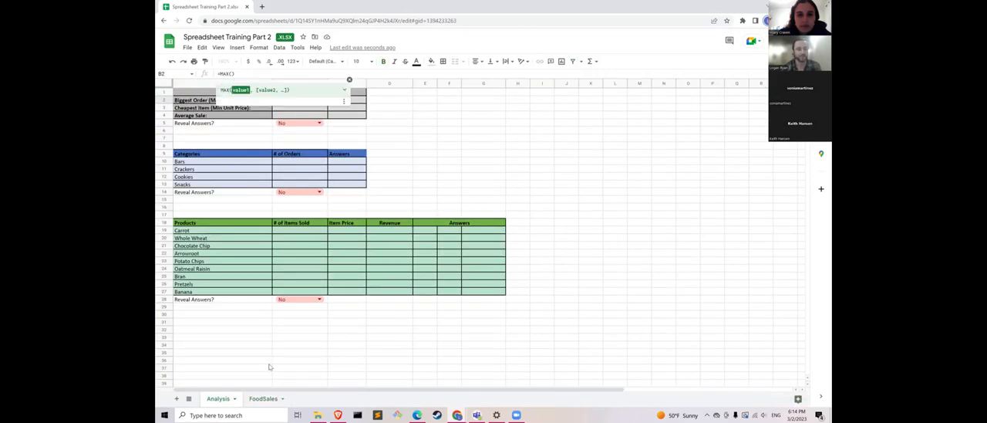
pyautogui.click(263, 399)
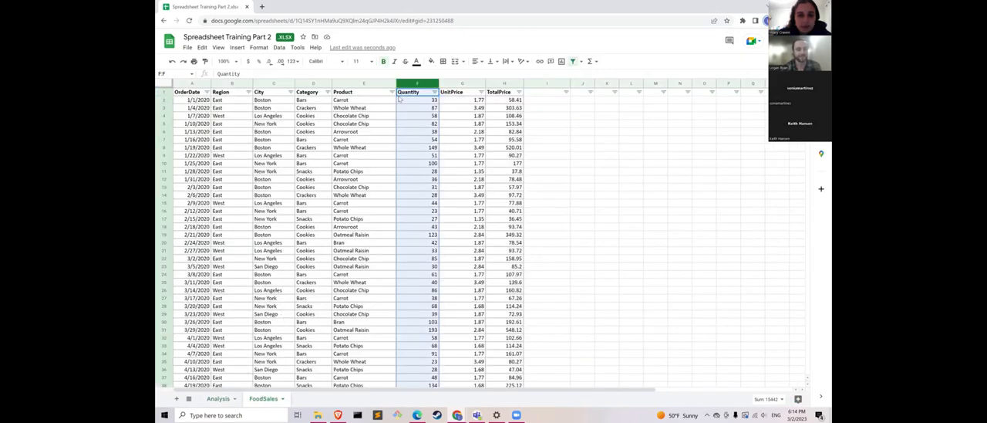
pyautogui.click(219, 399)
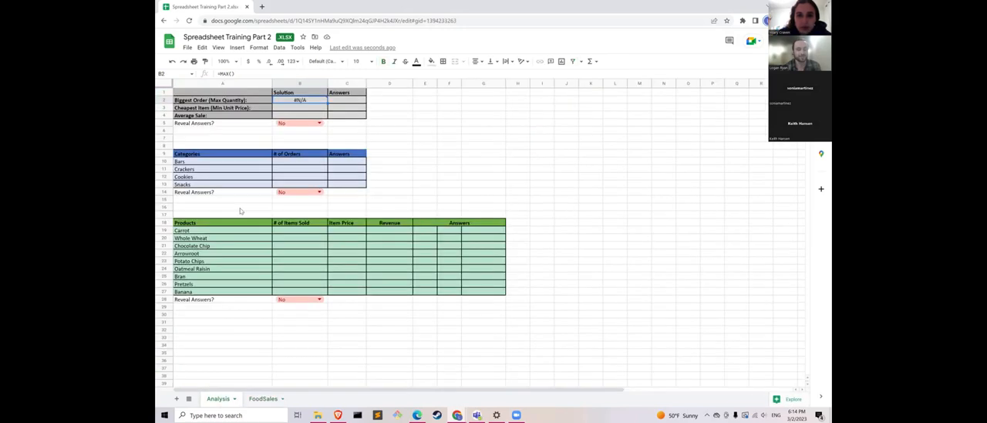
# - Reopen the MAX formula in B2 and reference the entire Quantity column on the FoodSales sheet
pyautogui.click(237, 74)
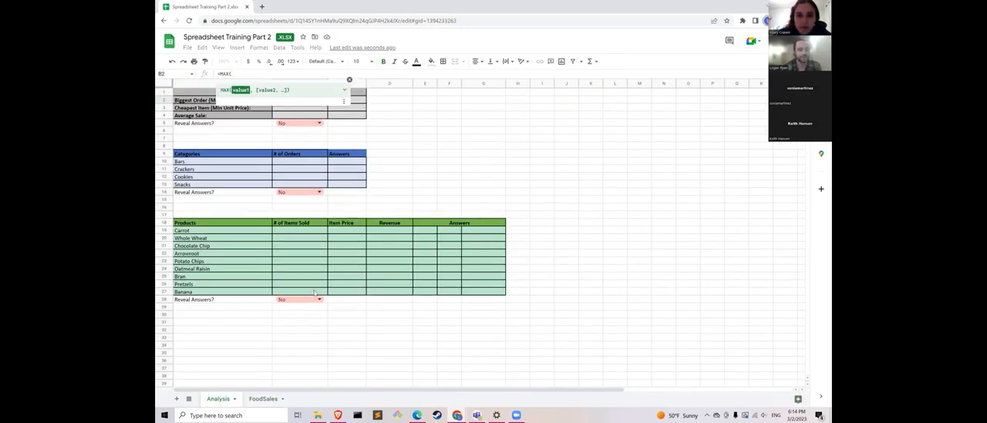
pyautogui.click(263, 398)
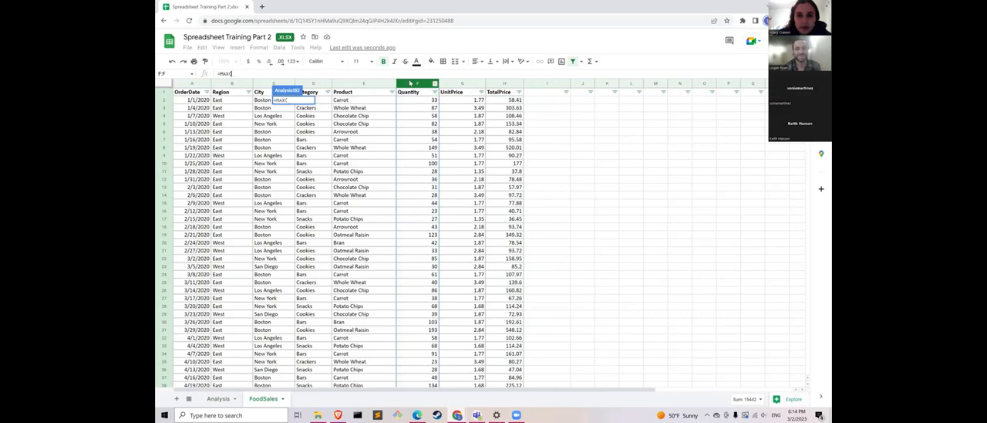
pyautogui.click(409, 83)
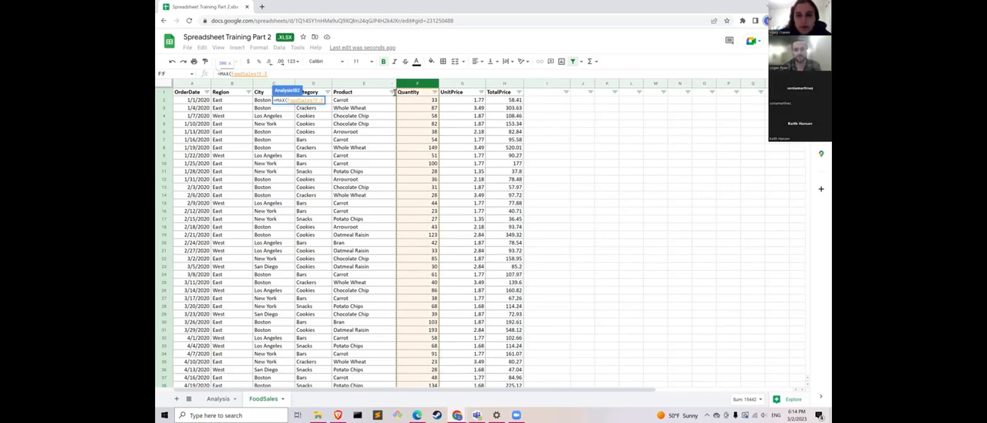
# - Try restricting the MAX range to only part of the Quantity column, starting from F2
pyautogui.moveTo(414, 101); pyautogui.dragTo(425, 194)
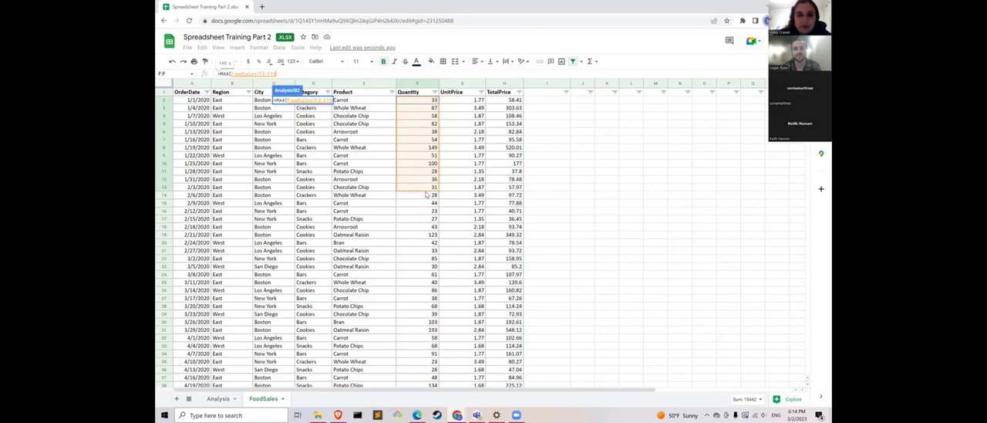
pyautogui.moveTo(425, 195); pyautogui.dragTo(422, 177)
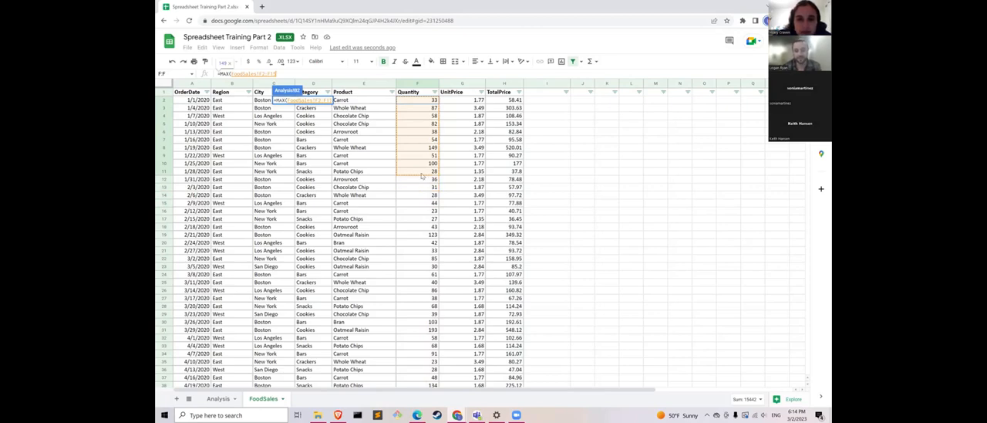
pyautogui.click(421, 91)
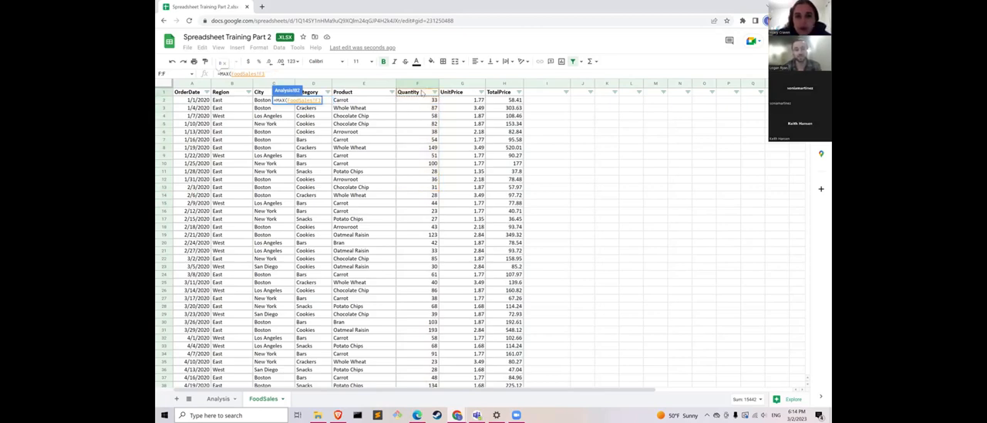
# - Use the whole Quantity column as the range and complete B2 as =MAX(FoodSales!F:F)
pyautogui.click(420, 85)
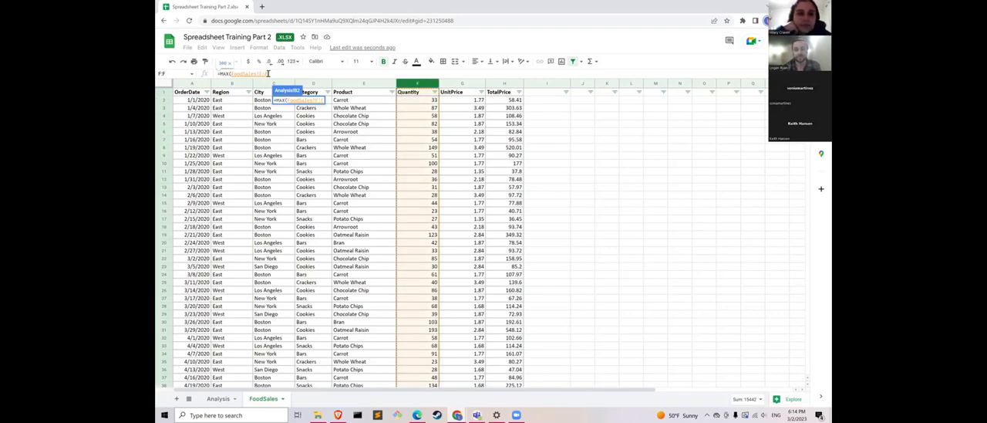
pyautogui.click(272, 71)
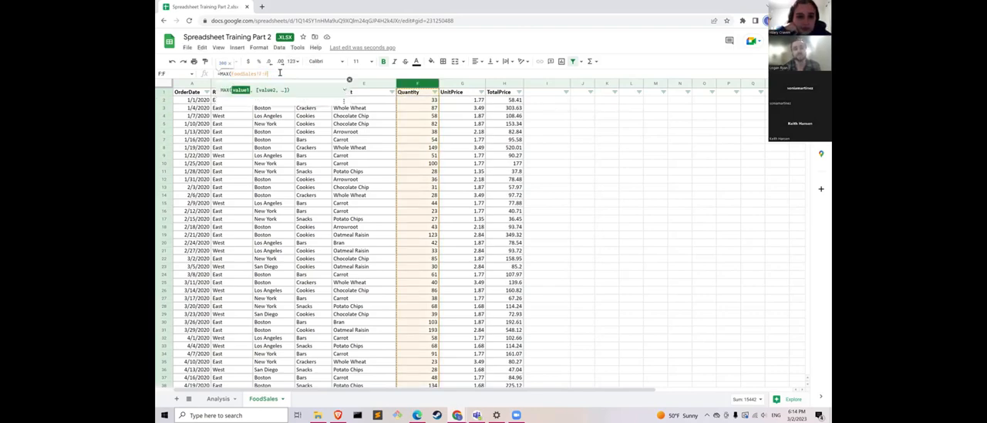
pyautogui.click(280, 73)
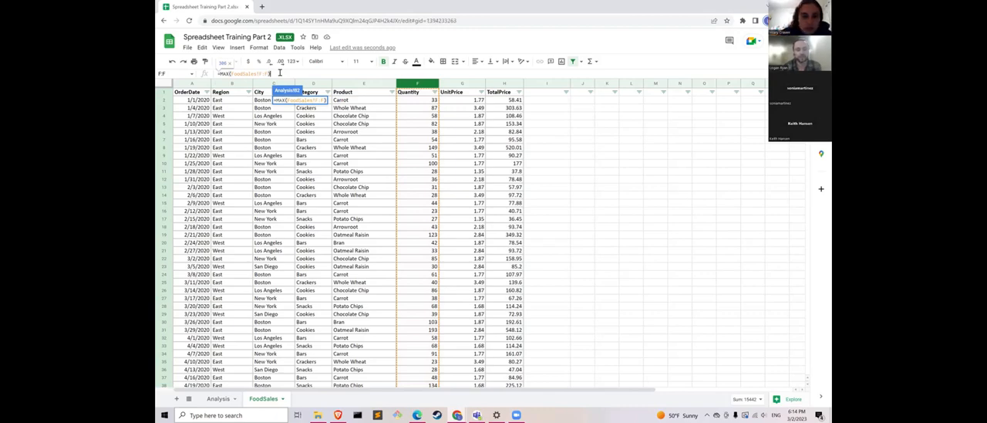
pyautogui.press('Return')
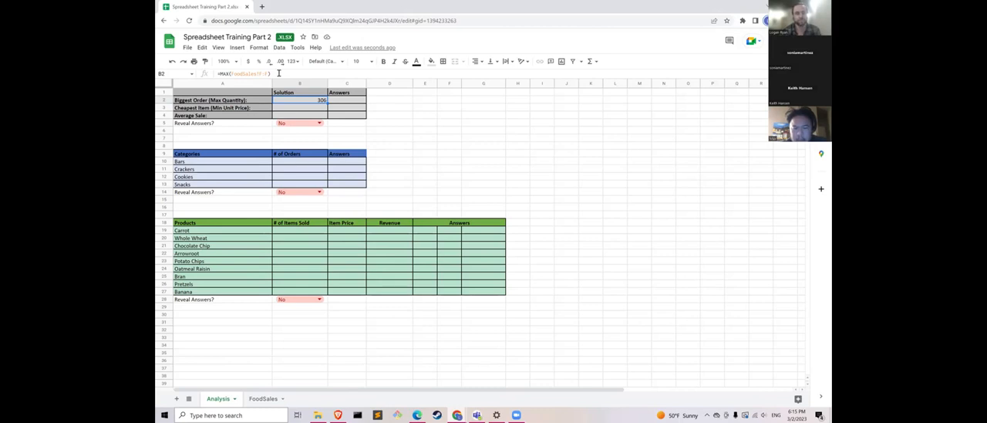
# - Clear the argument of the MAX formula in B2 and try to select the Quantity column on the FoodSales sheet again
pyautogui.moveTo(278, 72); pyautogui.dragTo(231, 74)
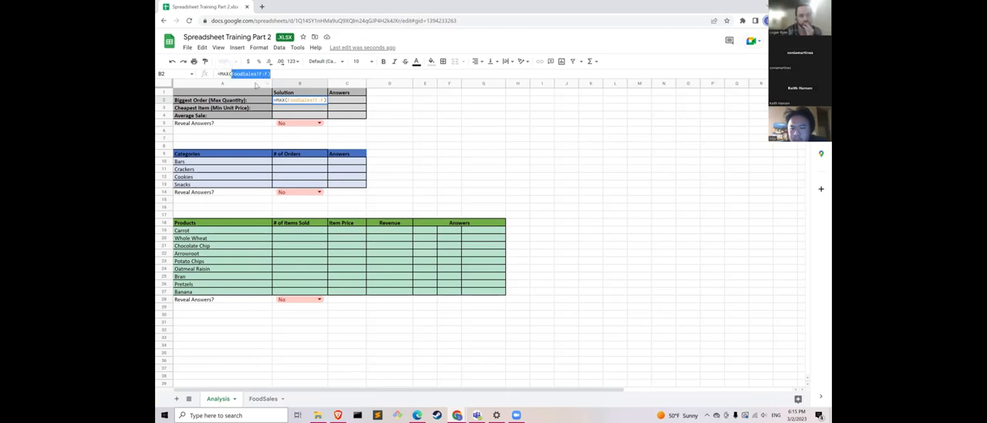
pyautogui.press('BackSpace')
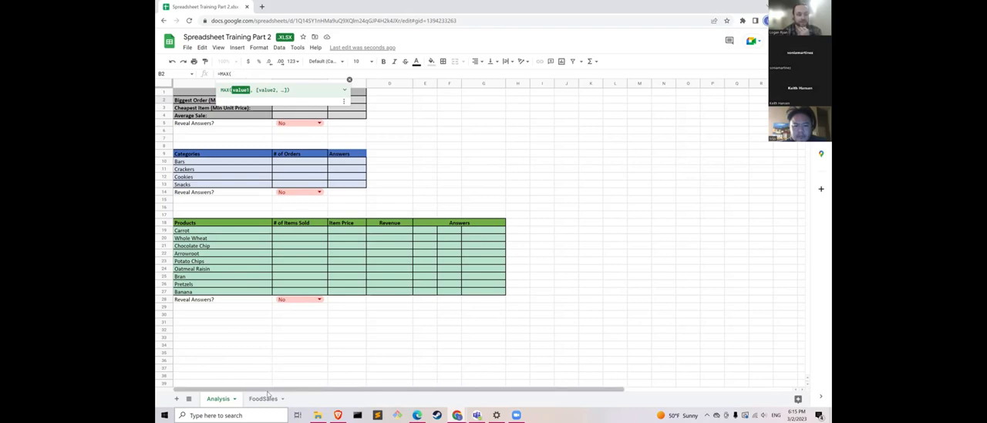
pyautogui.click(415, 81)
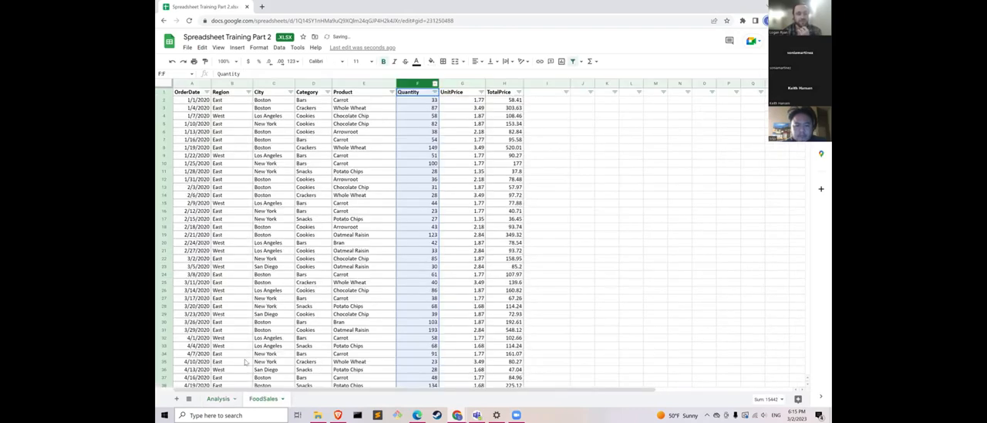
pyautogui.click(218, 398)
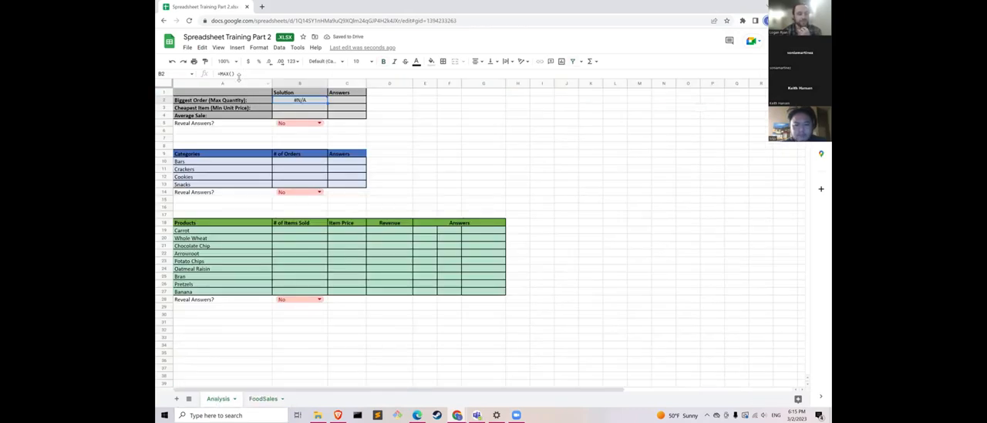
# - Reference the entire FoodSales Quantity column in B2, complete it as =MAX(FoodSales!F:F), and reselect the cell
pyautogui.click(236, 73)
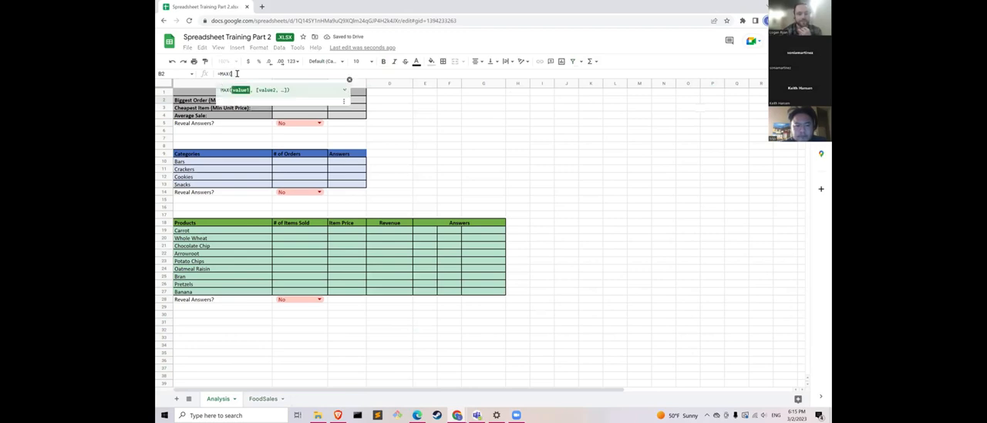
pyautogui.click(263, 398)
pyautogui.click(434, 83)
pyautogui.click(312, 71)
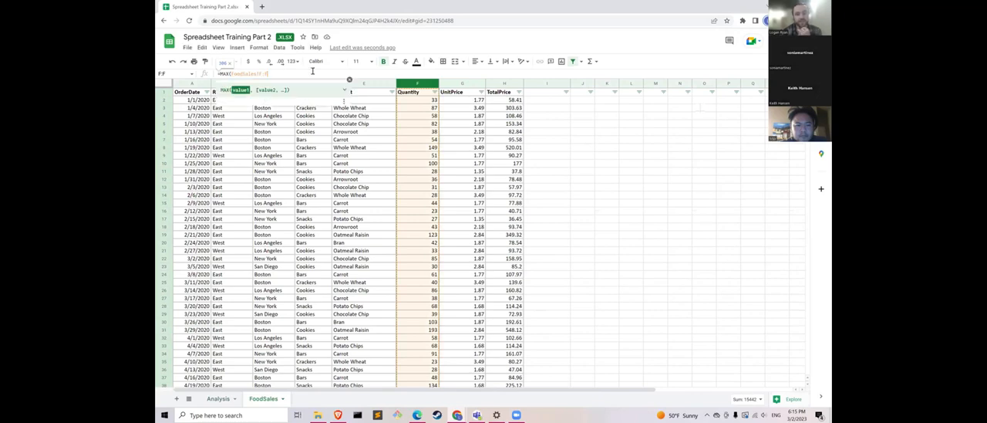
pyautogui.write(')')
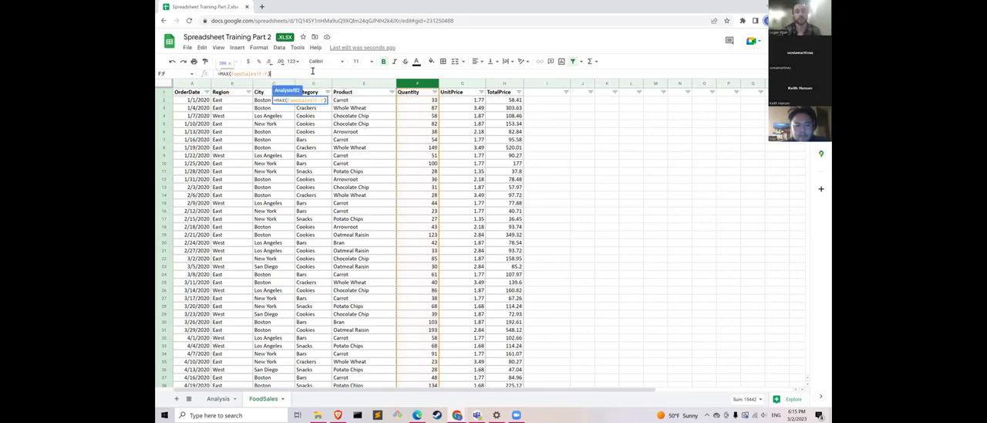
pyautogui.press('Return')
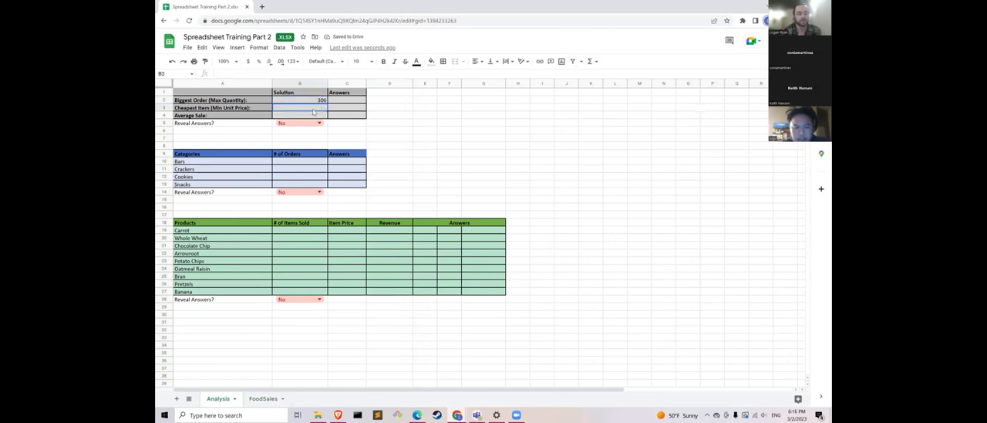
pyautogui.click(307, 100)
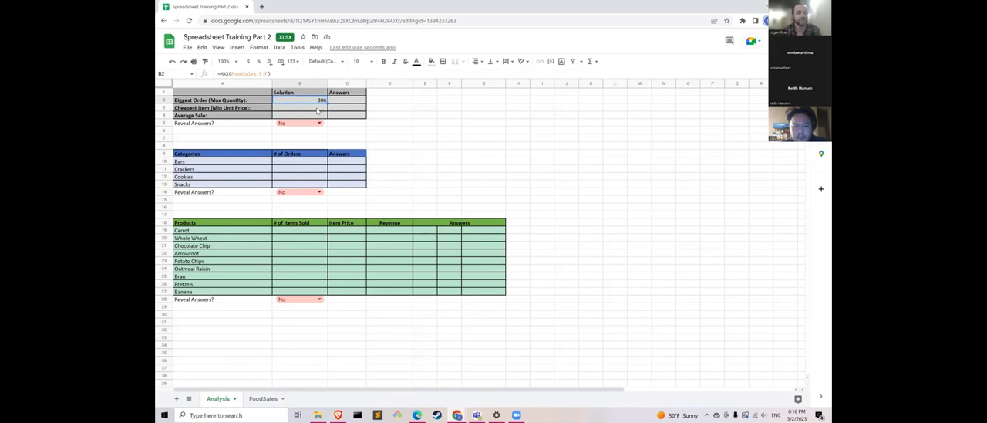
# - Try starting a MIN formula in B3 that references the FoodSales sheet, and clear the entry
pyautogui.click(310, 109)
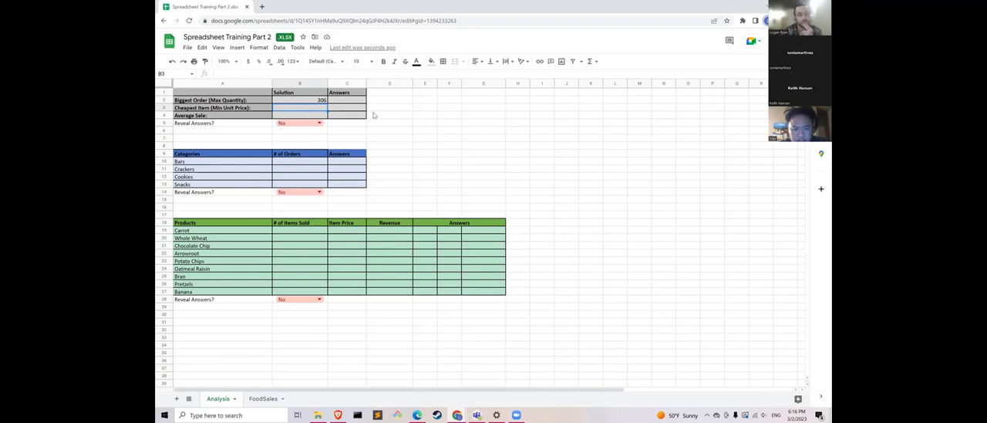
pyautogui.click(277, 73)
pyautogui.write('=')
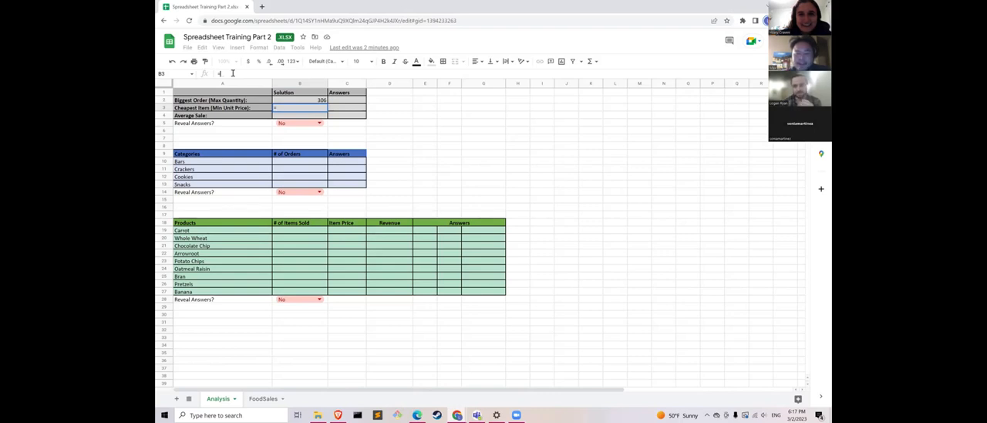
pyautogui.write('MIN')
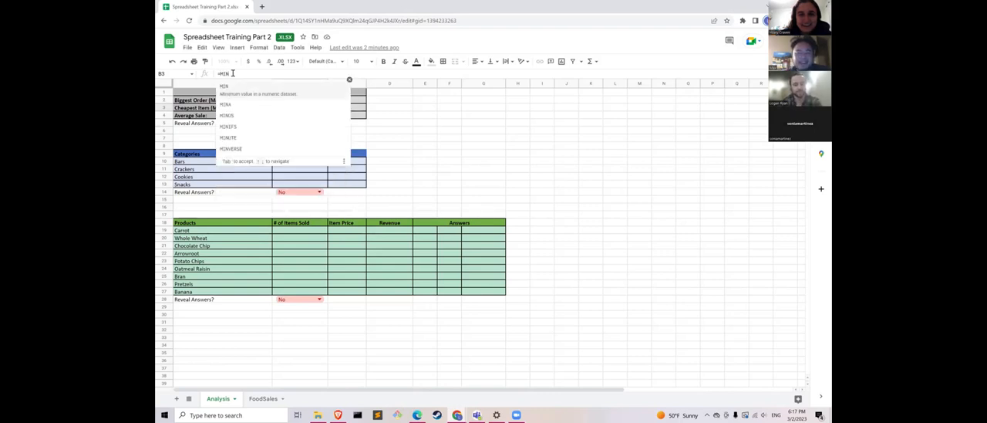
pyautogui.write('(')
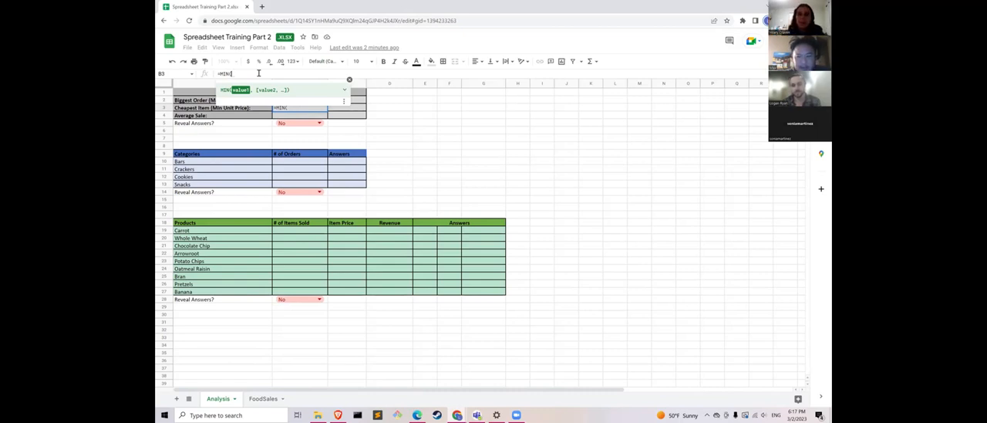
pyautogui.click(263, 398)
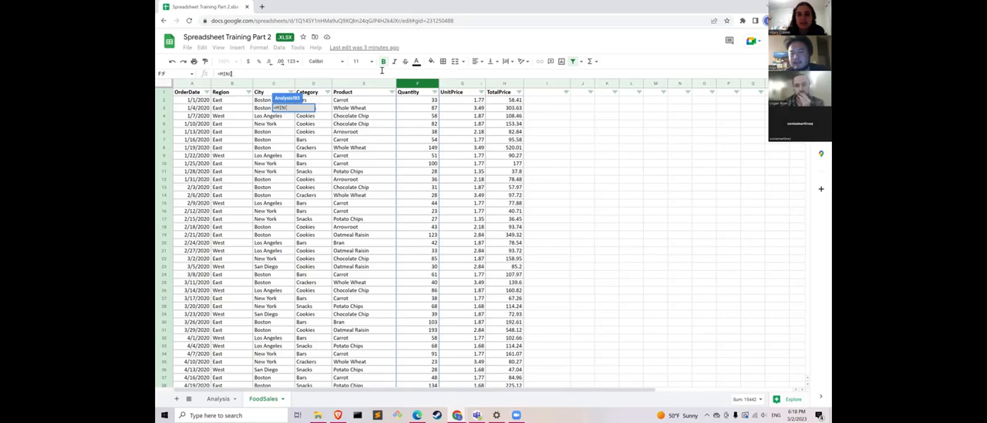
pyautogui.moveTo(232, 73); pyautogui.dragTo(199, 75)
pyautogui.press('BackSpace')
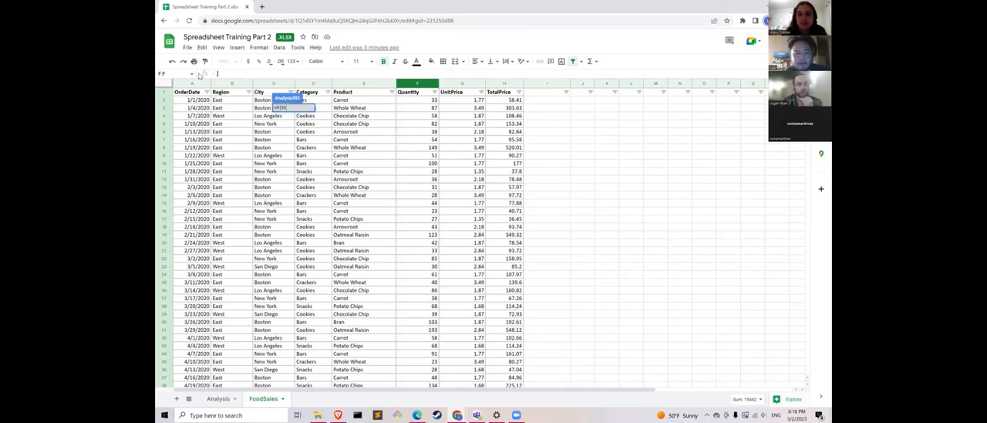
pyautogui.click(273, 397)
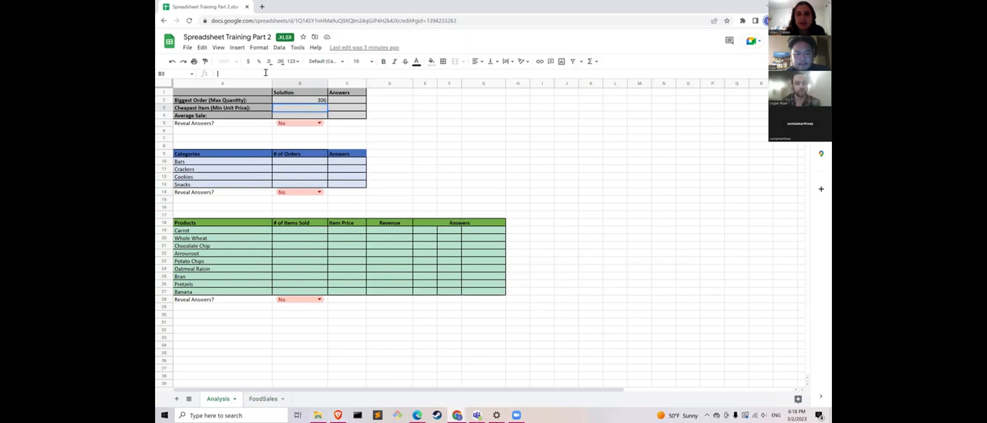
# - Re-enter =MIN( in B3, go to the FoodSales sheet for its range, and discard the entry
pyautogui.write('=MIN')
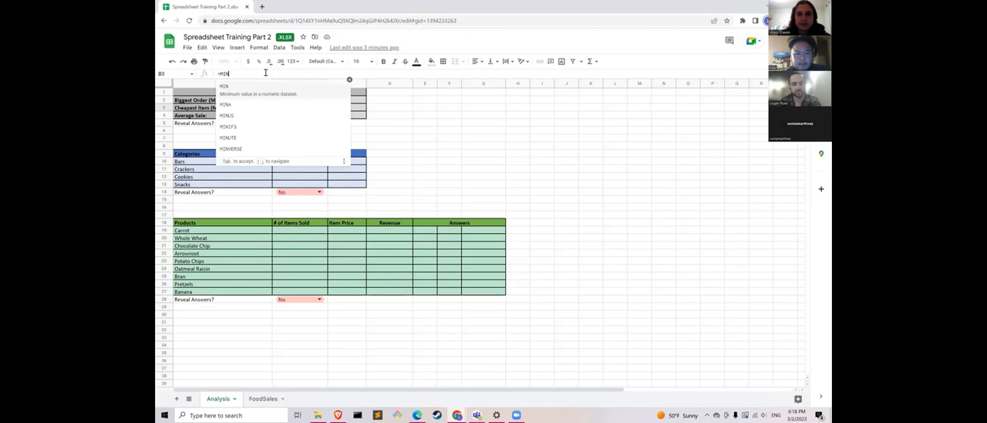
pyautogui.write('(')
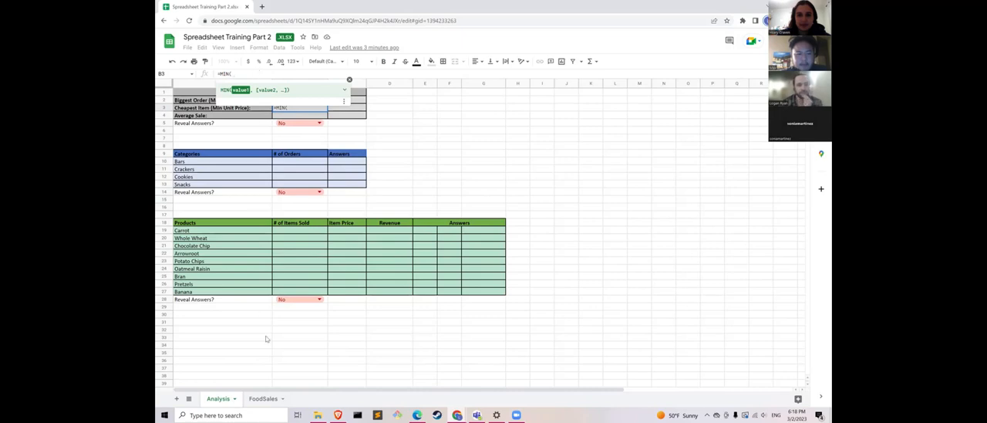
pyautogui.click(262, 398)
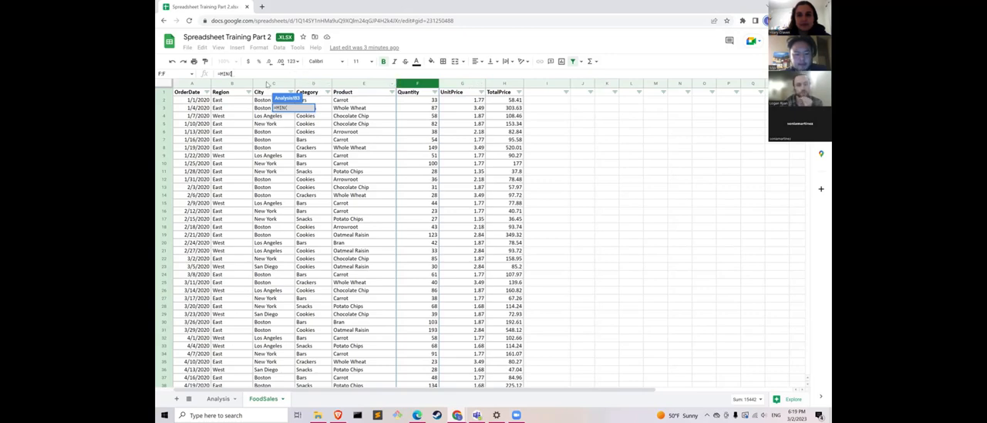
pyautogui.press('BackSpace')
pyautogui.press('BackSpace')
pyautogui.press('BackSpace')
pyautogui.press('BackSpace')
pyautogui.press('BackSpace')
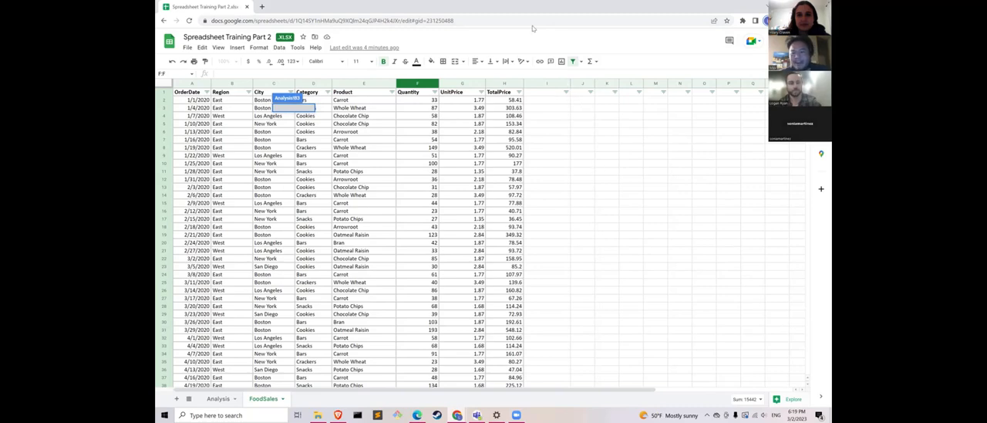
pyautogui.press('Escape')
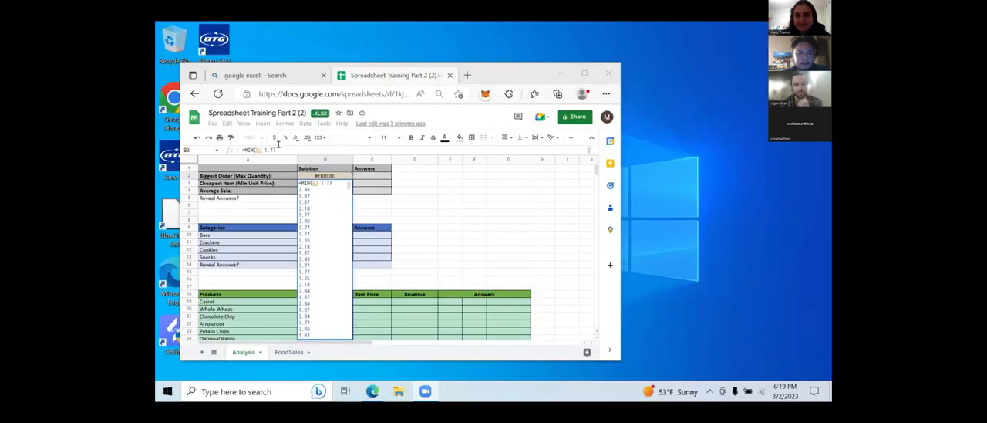
# - In the Spreadsheet Training Part 2 (2) workbook, delete the leading content of the faulty B3 entry with the pasted unit prices
pyautogui.tripleClick(279, 145)
pyautogui.press('BackSpace')
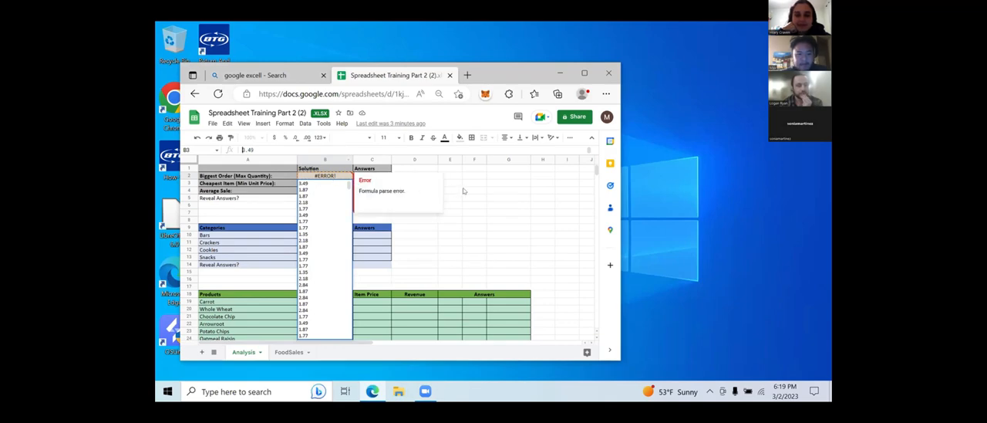
pyautogui.click(416, 219)
pyautogui.click(331, 183)
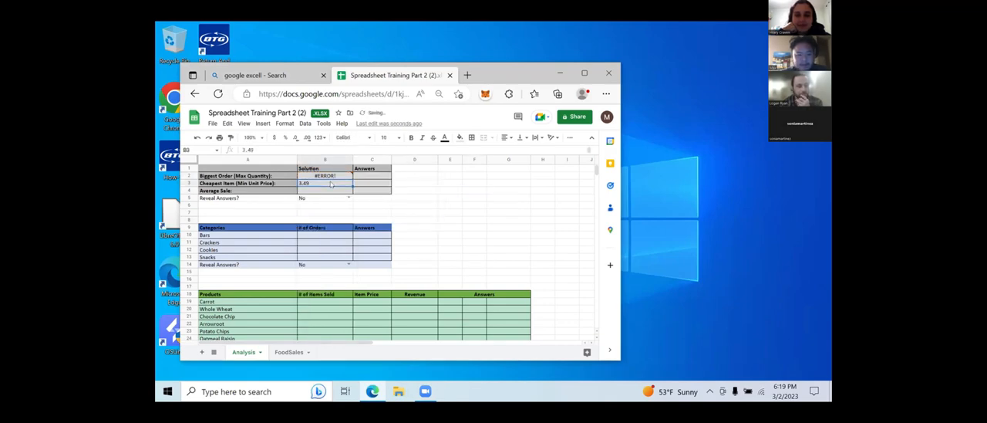
pyautogui.click(254, 149)
pyautogui.hotkey('ctrl', 'v')
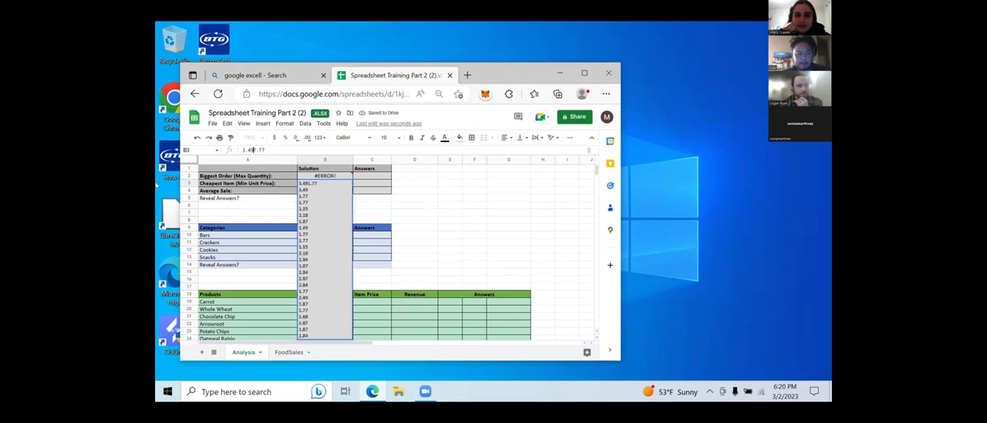
pyautogui.press('BackSpace')
pyautogui.press('BackSpace')
pyautogui.press('BackSpace')
pyautogui.press('BackSpace')
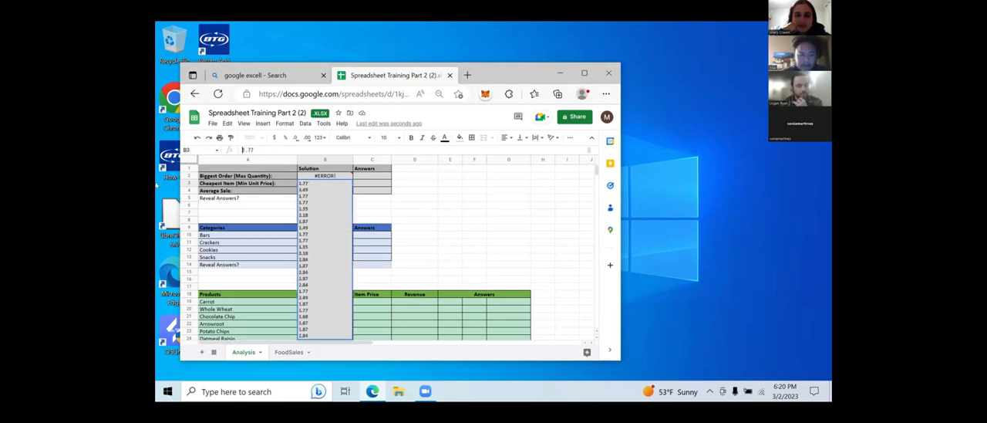
# - Rewrite the start of the Cheapest Item entry in B3 as =MIN(
pyautogui.doubleClick(255, 150)
pyautogui.write('=MIN')
pyautogui.click(256, 151)
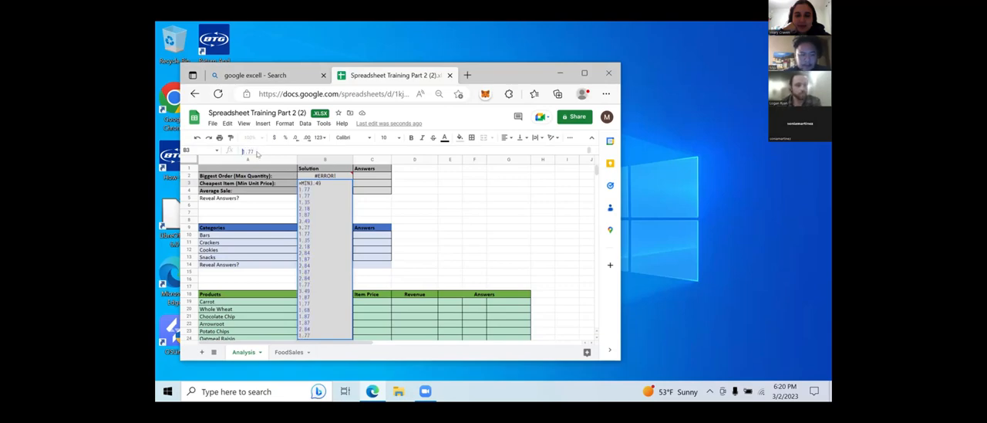
pyautogui.press('Up')
pyautogui.doubleClick(256, 150)
pyautogui.press('BackSpace')
pyautogui.write('MIN(')
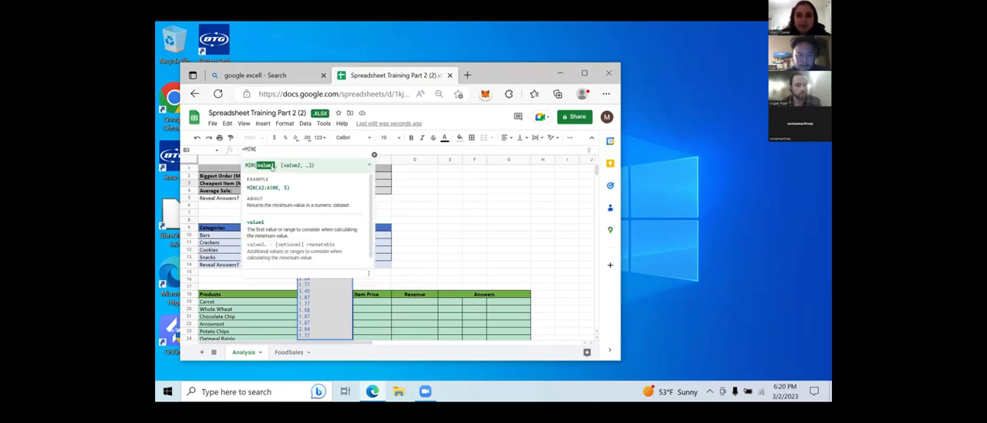
# - Try to supply a whole column from the FoodSales sheet as the argument of the MIN formula in B3
pyautogui.click(285, 351)
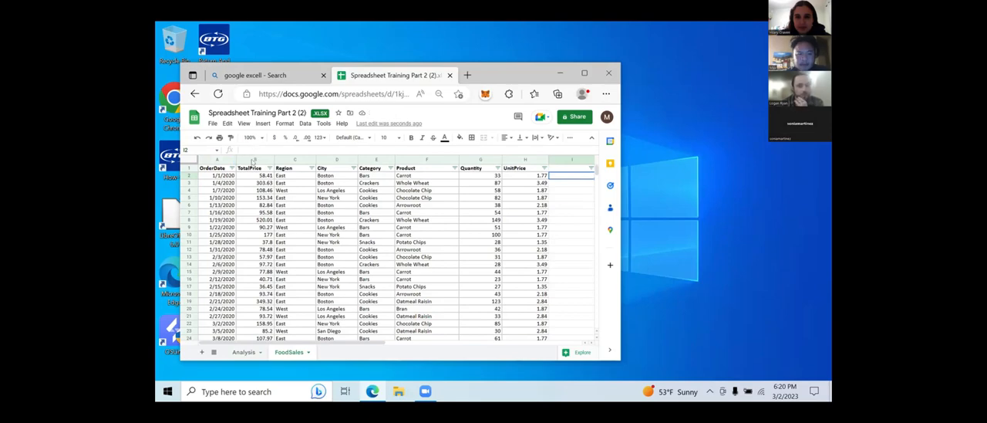
pyautogui.click(243, 351)
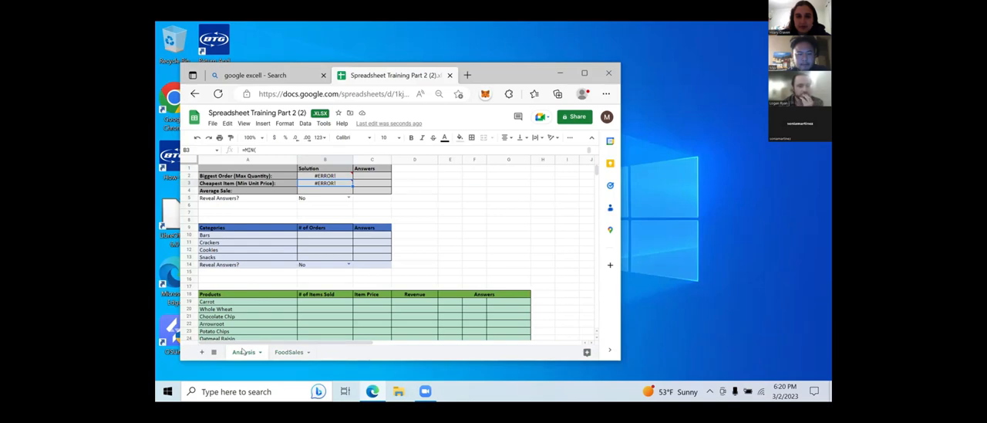
pyautogui.click(269, 150)
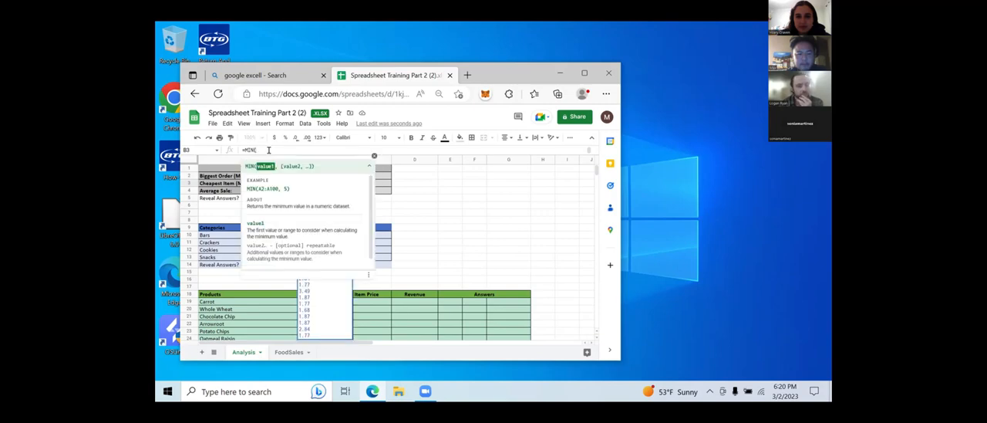
pyautogui.click(287, 352)
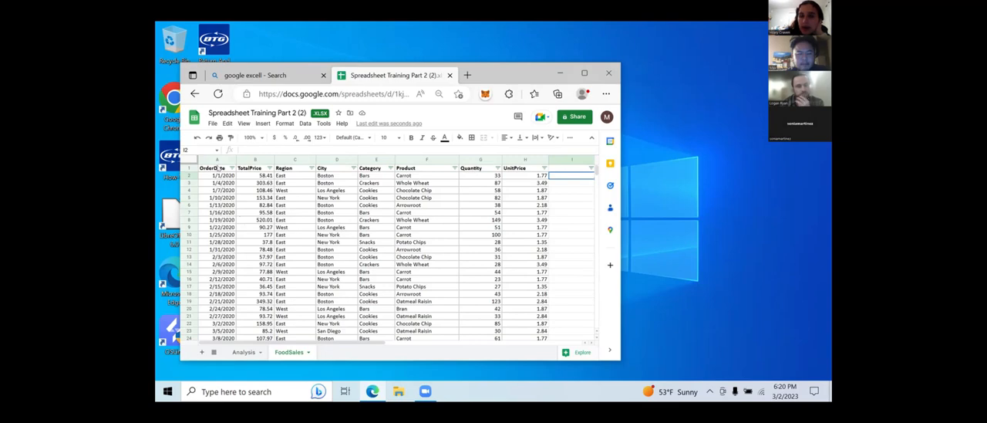
pyautogui.click(217, 159)
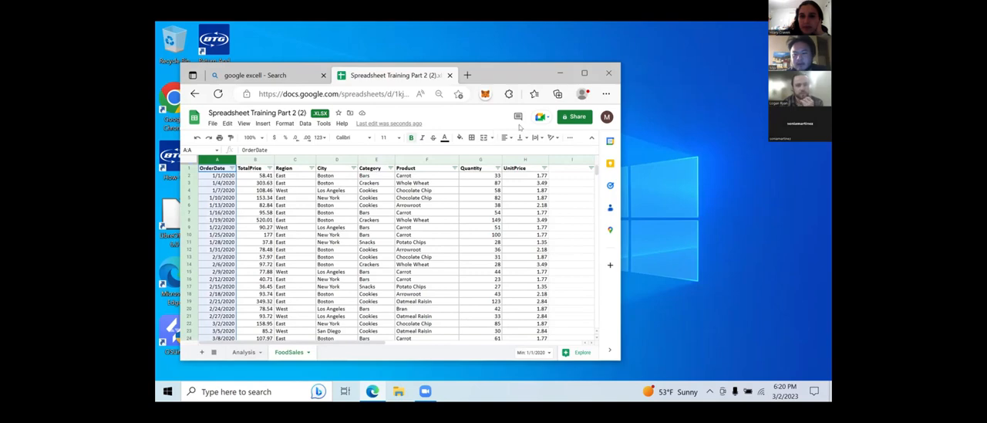
# - Maximize the browser window and return to the Analysis sheet
pyautogui.doubleClick(281, 69)
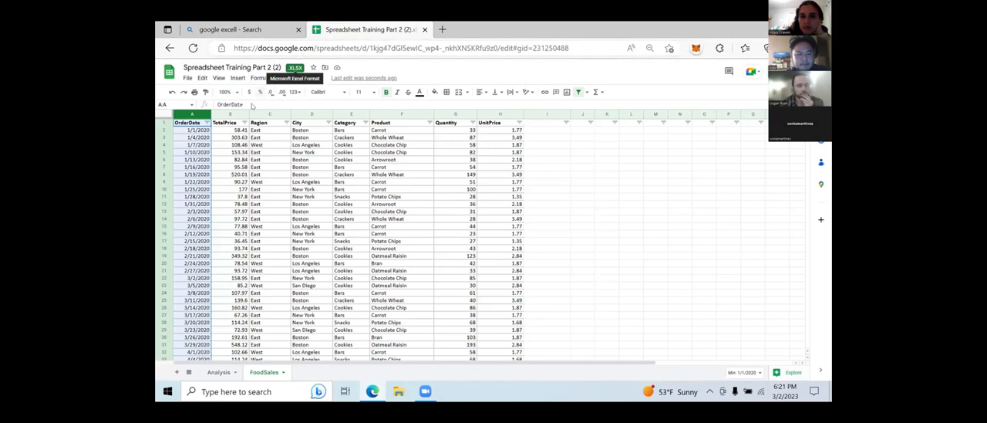
pyautogui.click(164, 118)
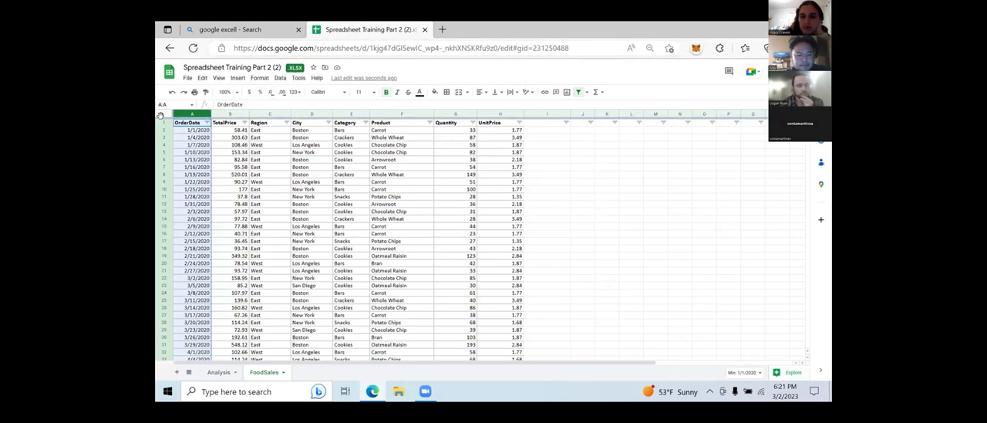
pyautogui.click(529, 145)
pyautogui.click(219, 372)
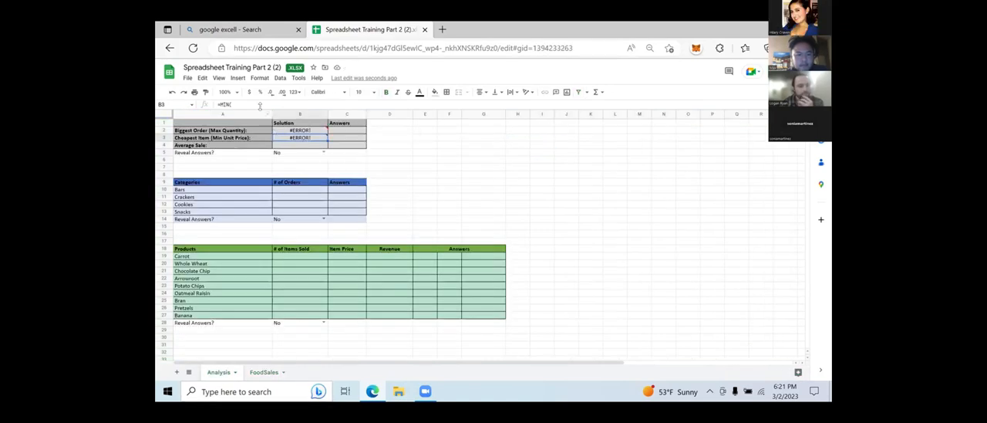
# - Erase the remaining MIN formula text and clear the faulty Cheapest Item entry in B3
pyautogui.click(264, 103)
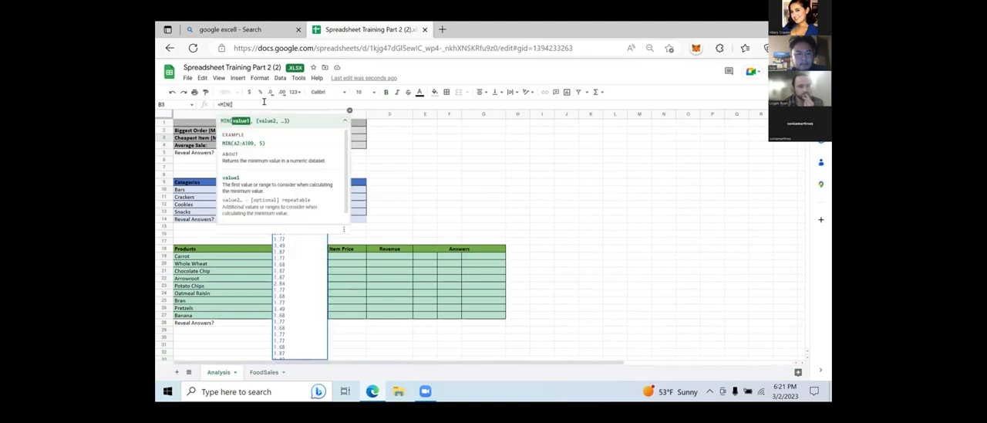
pyautogui.press('BackSpace')
pyautogui.press('BackSpace')
pyautogui.press('BackSpace')
pyautogui.press('BackSpace')
pyautogui.press('BackSpace')
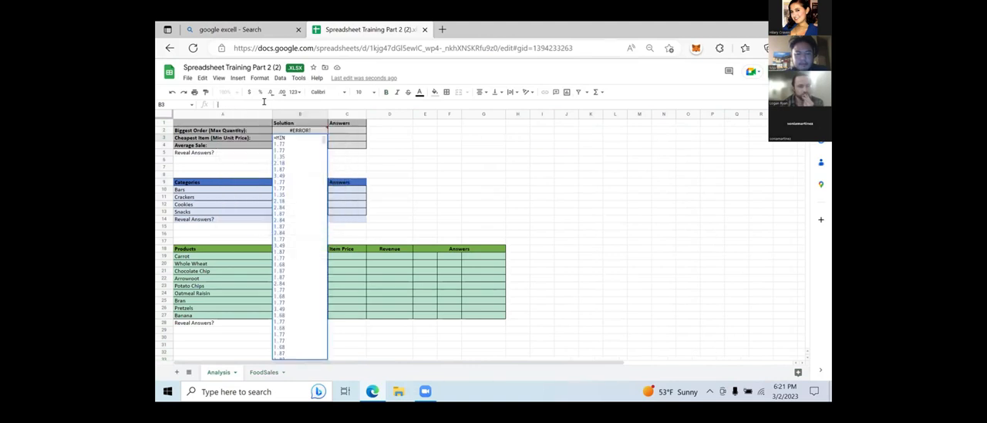
pyautogui.click(418, 144)
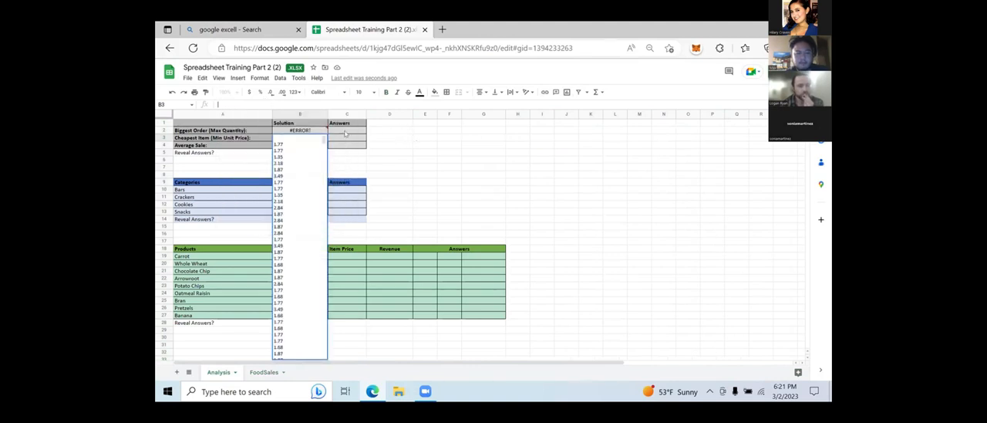
# - Clear the faulty Biggest Order entry in B2, including the MAX formula start and the pasted prices
pyautogui.click(313, 130)
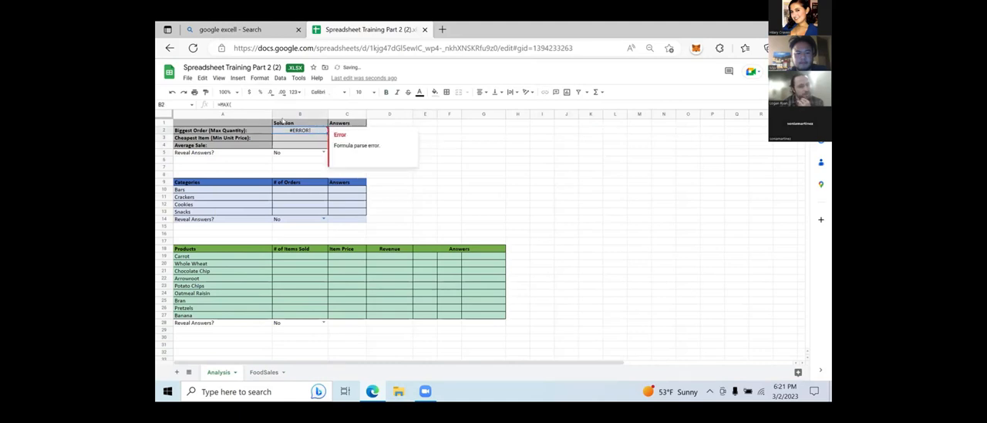
pyautogui.click(267, 104)
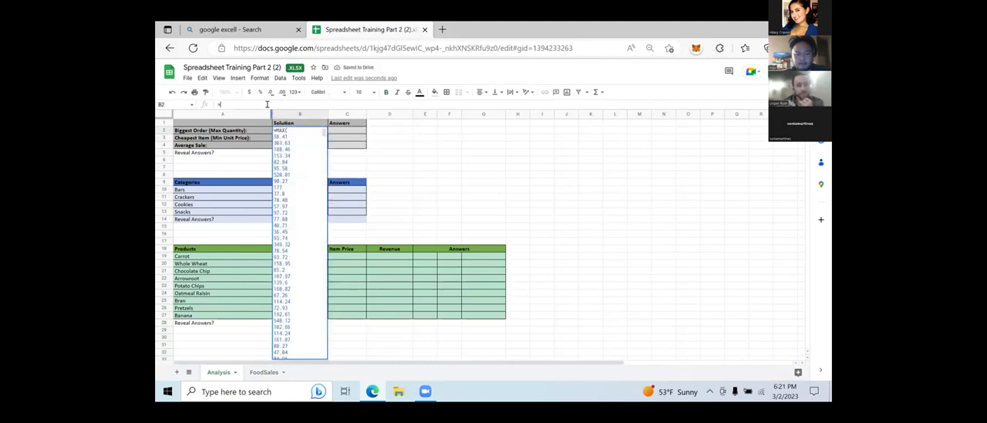
pyautogui.press('Delete')
pyautogui.press('Delete')
pyautogui.press('Delete')
pyautogui.press('Delete')
pyautogui.press('Delete')
pyautogui.press('Delete')
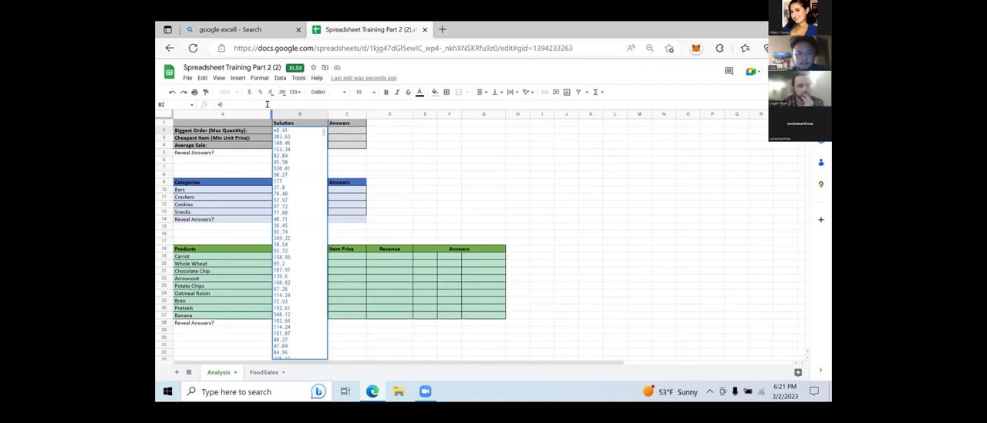
pyautogui.press('Delete')
pyautogui.press('Delete')
pyautogui.press('Delete')
pyautogui.press('Delete')
pyautogui.press('Delete')
pyautogui.press('Delete')
pyautogui.press('Delete')
pyautogui.press('Delete')
pyautogui.press('Delete')
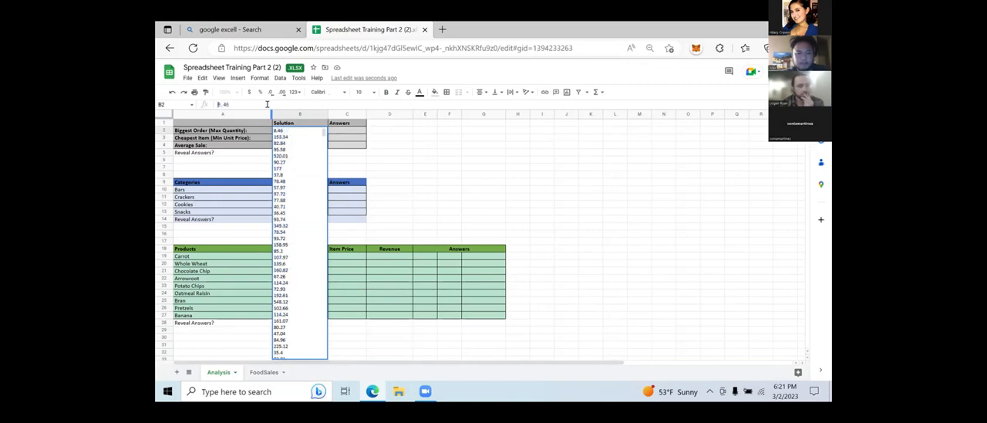
pyautogui.press('Delete')
pyautogui.press('Delete')
pyautogui.press('Delete')
pyautogui.press('Delete')
pyautogui.press('Delete')
pyautogui.press('Delete')
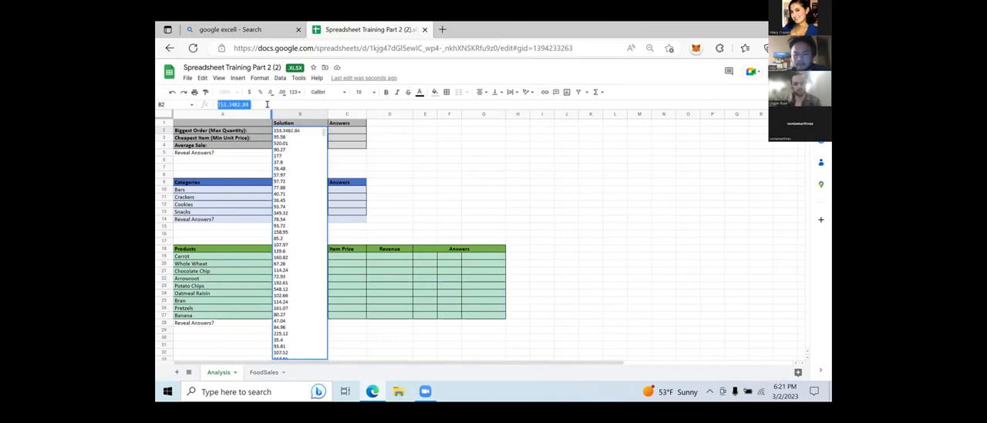
pyautogui.press('Delete')
pyautogui.press('Delete')
pyautogui.press('Delete')
pyautogui.press('Delete')
pyautogui.press('Delete')
pyautogui.press('Delete')
pyautogui.press('Delete')
pyautogui.press('Delete')
pyautogui.press('Delete')
pyautogui.press('Delete')
pyautogui.press('Delete')
pyautogui.press('Delete')
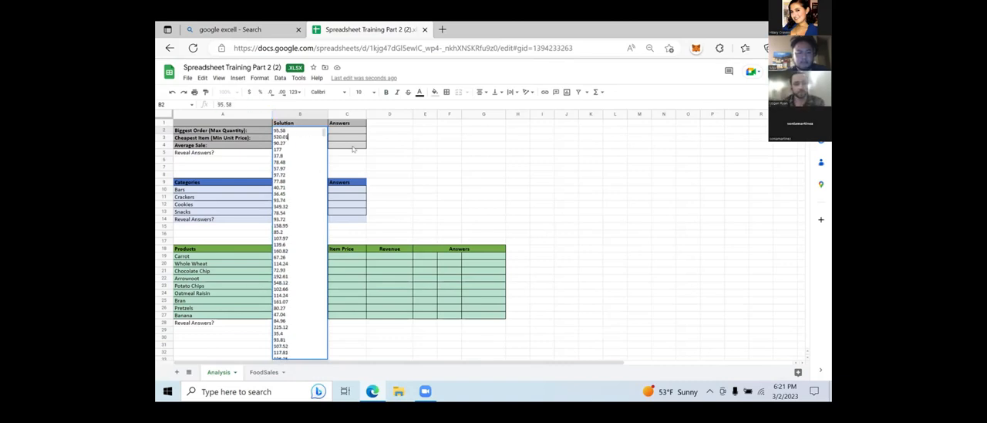
pyautogui.click(377, 161)
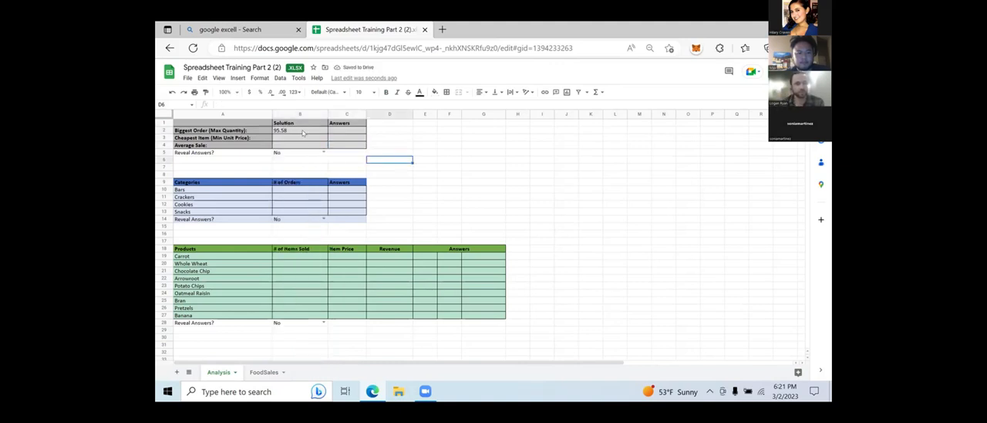
pyautogui.click(303, 133)
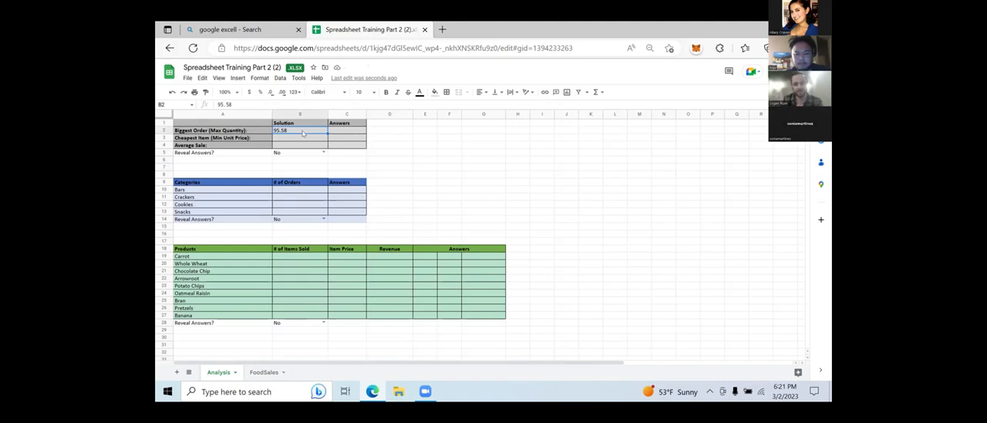
pyautogui.press('Delete')
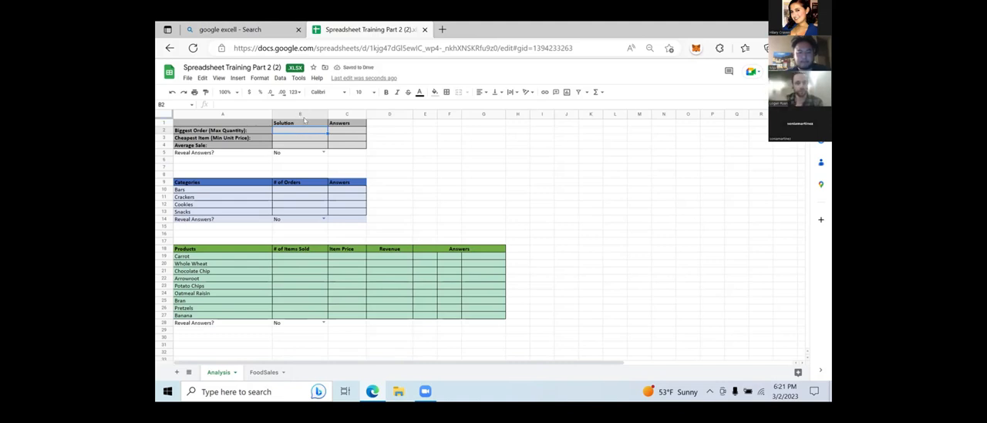
pyautogui.moveTo(294, 131); pyautogui.dragTo(293, 144)
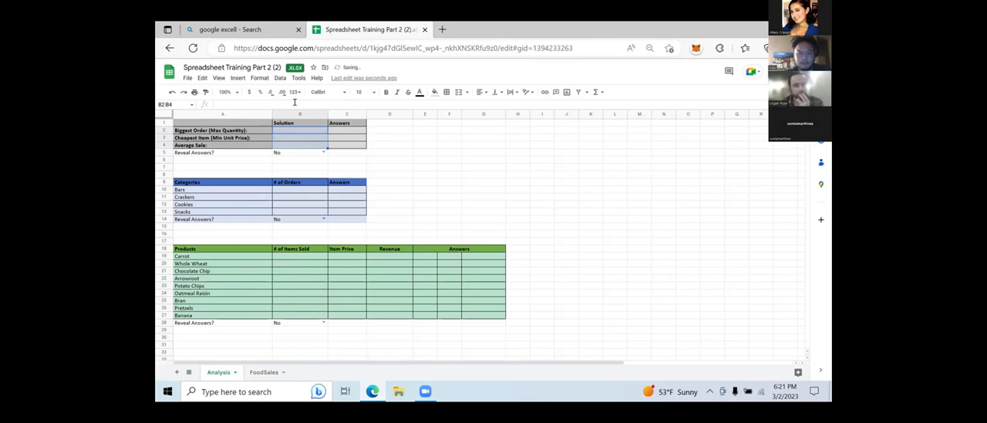
pyautogui.click(294, 101)
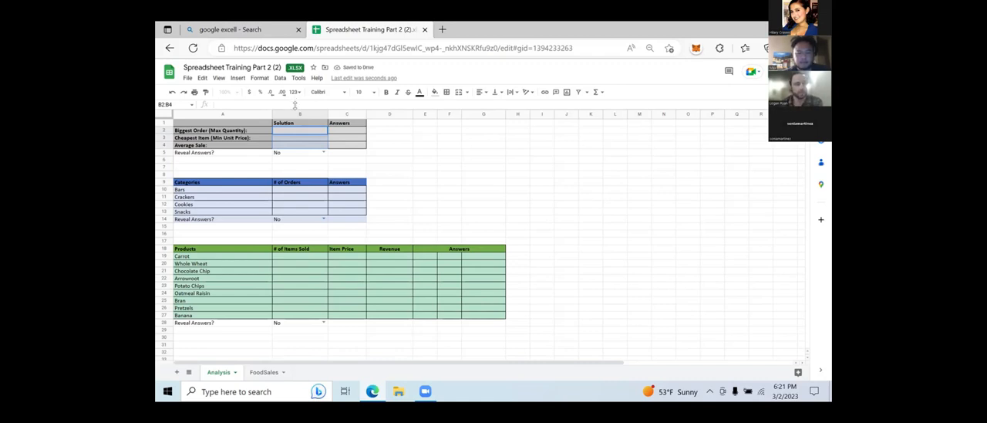
pyautogui.press('BackSpace')
pyautogui.write('=')
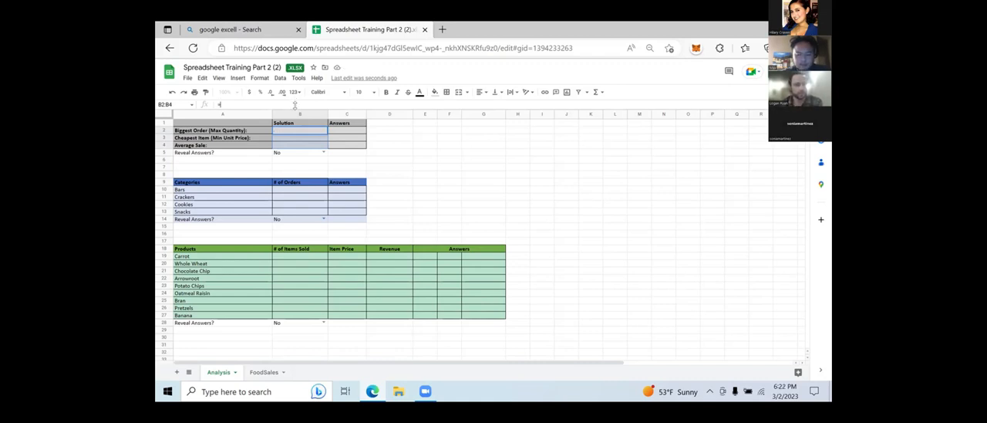
pyautogui.write('MAX')
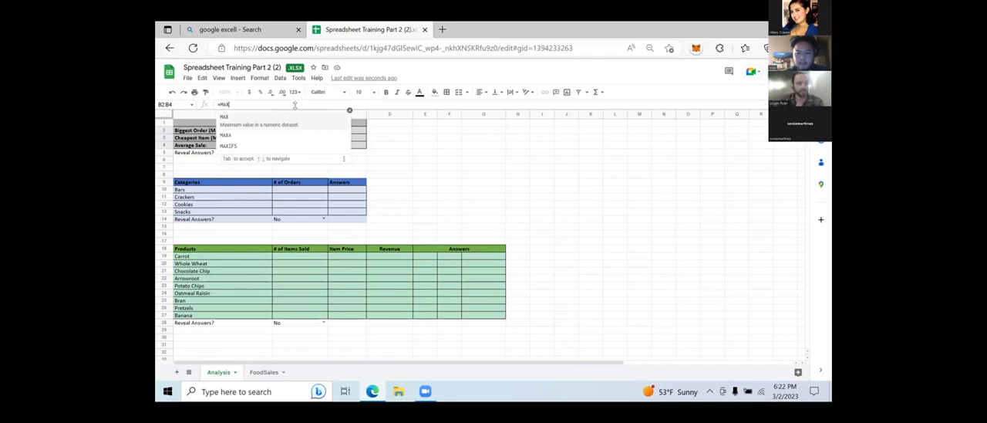
pyautogui.press('BackSpace')
pyautogui.press('BackSpace')
pyautogui.press('BackSpace')
pyautogui.press('BackSpace')
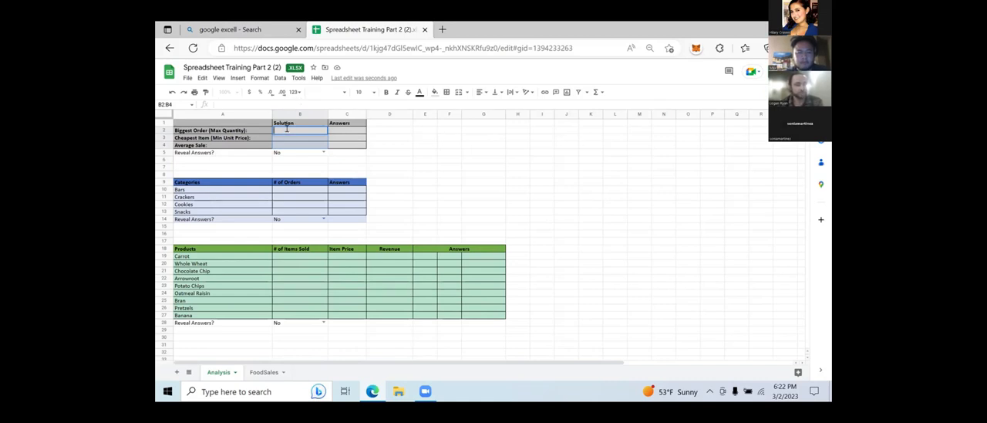
pyautogui.click(392, 145)
pyautogui.click(314, 132)
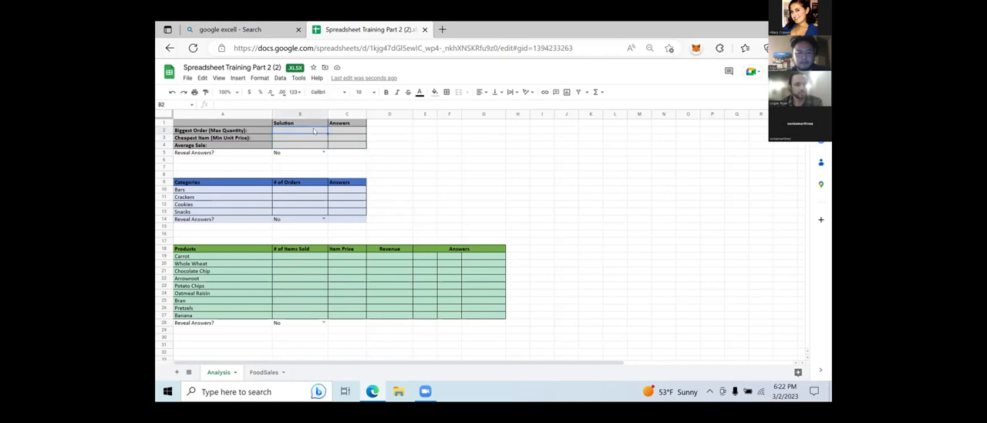
pyautogui.click(293, 104)
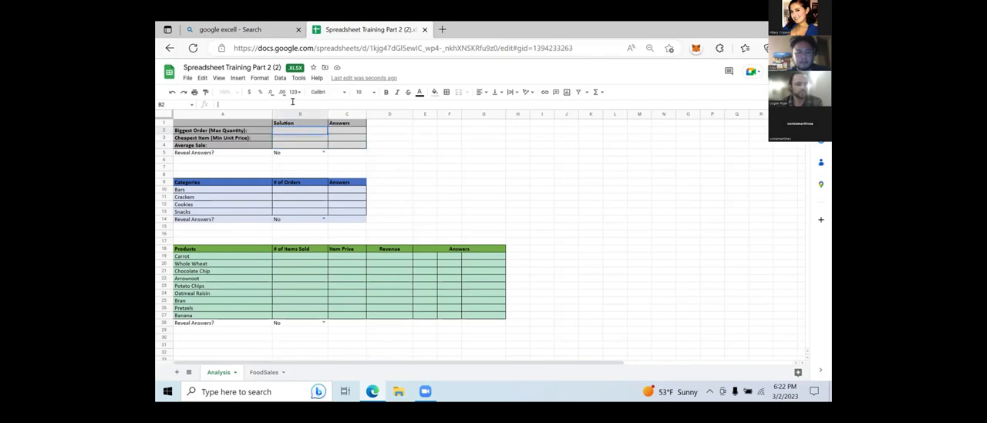
# - Enter =min(FoodSales!H:H) in the Cheapest Item solution cell B3, referencing the whole UnitPrice column
pyautogui.click(287, 138)
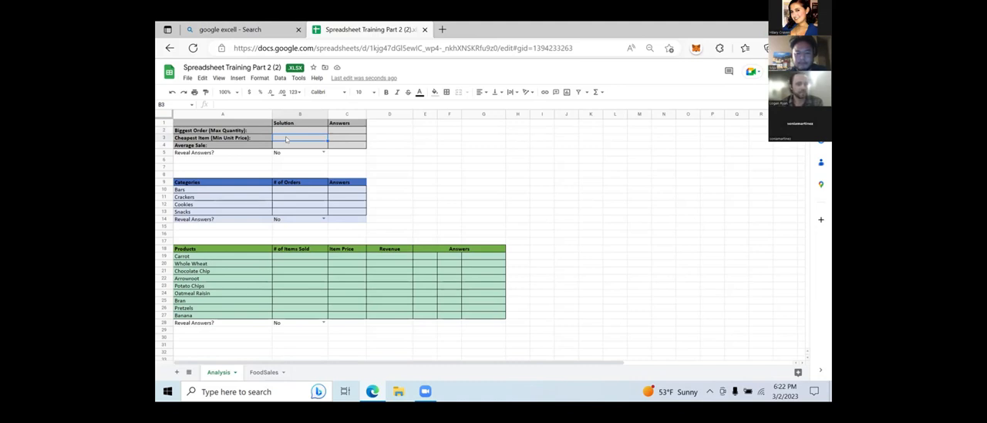
pyautogui.click(247, 103)
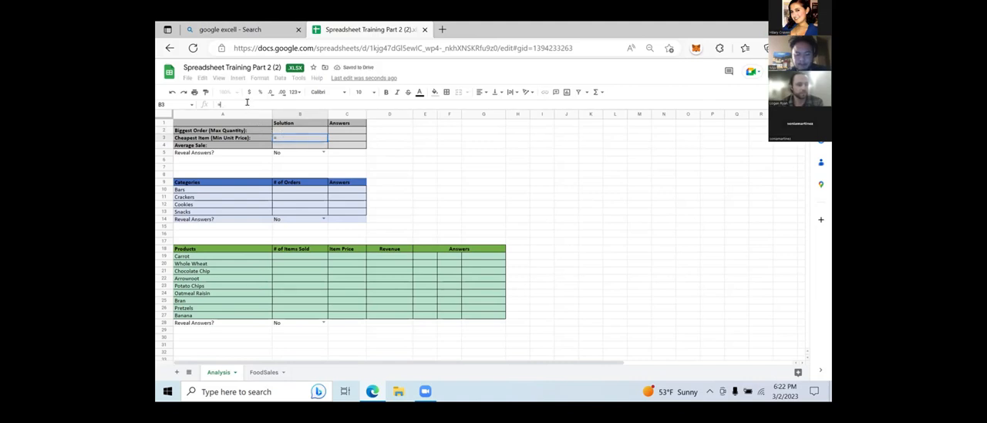
pyautogui.write('=MIN')
pyautogui.press('BackSpace')
pyautogui.press('BackSpace')
pyautogui.press('BackSpace')
pyautogui.write('min')
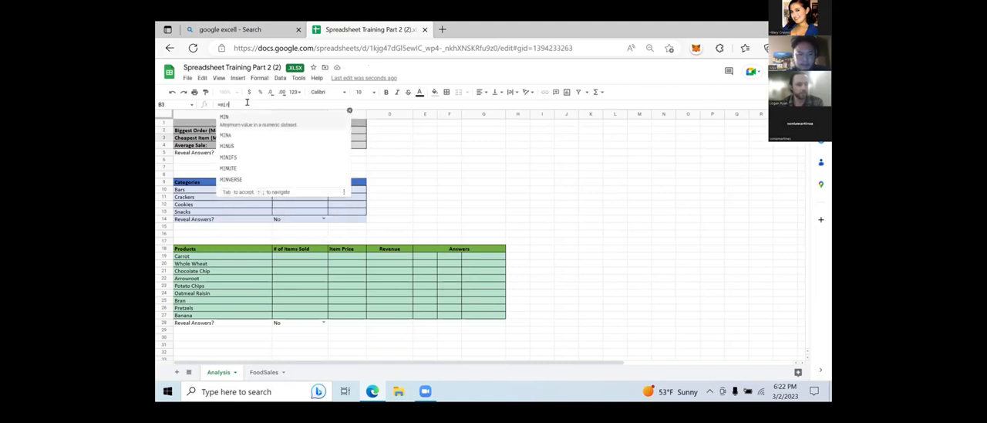
pyautogui.write('(')
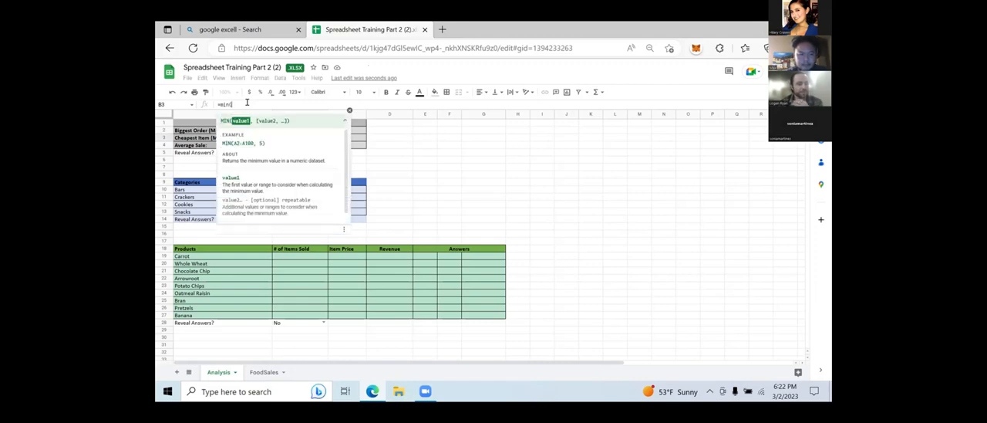
pyautogui.click(262, 372)
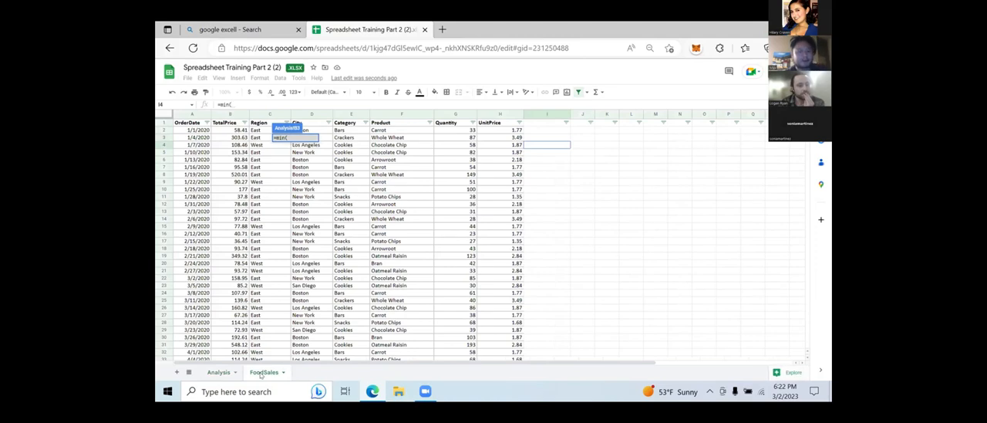
pyautogui.click(488, 126)
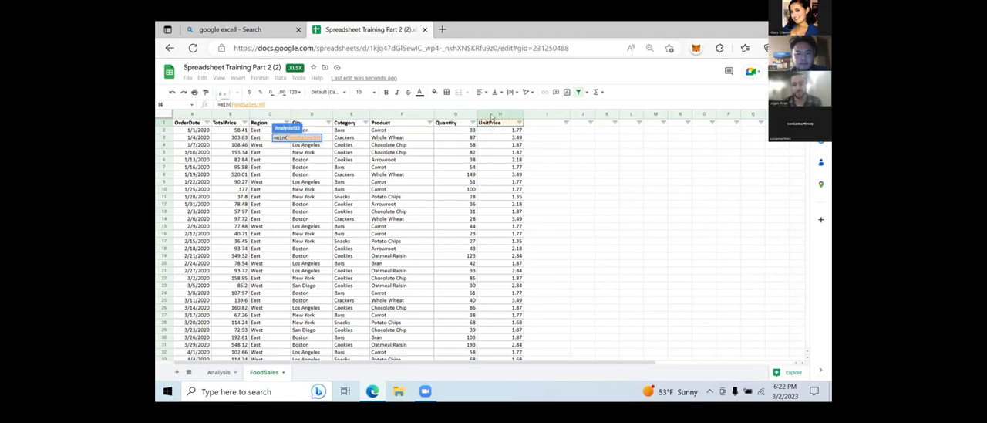
pyautogui.click(491, 116)
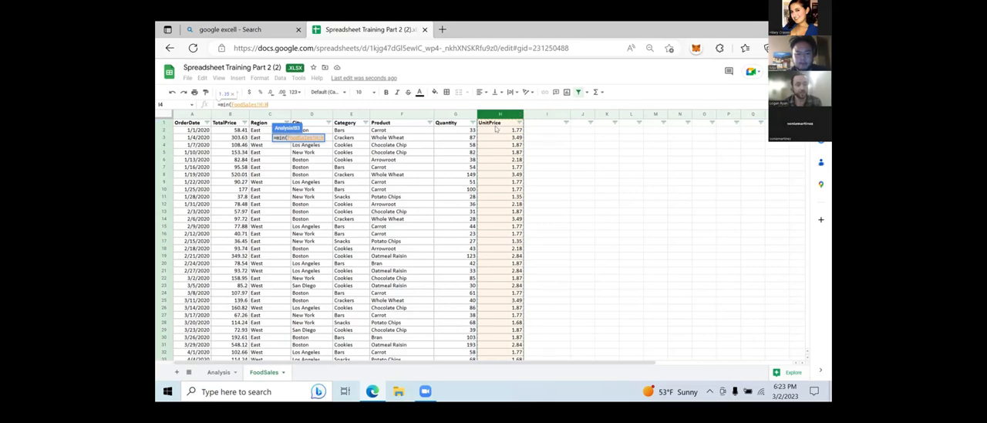
pyautogui.write(')')
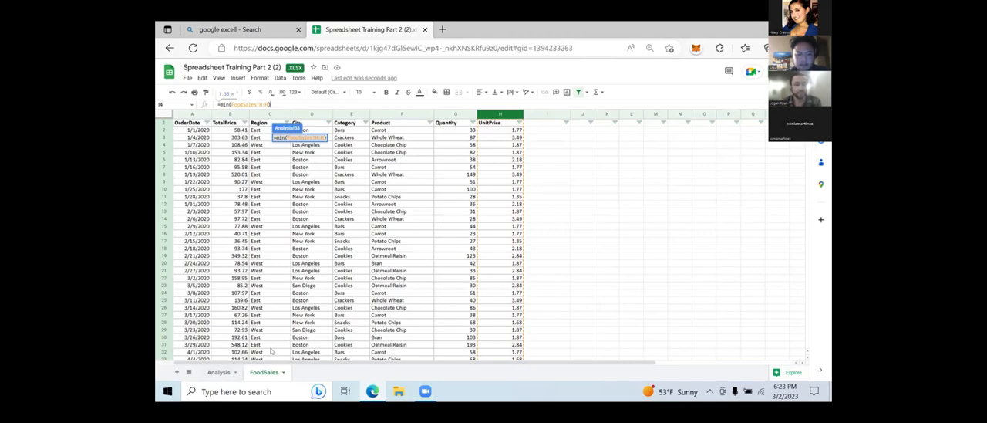
pyautogui.press('Return')
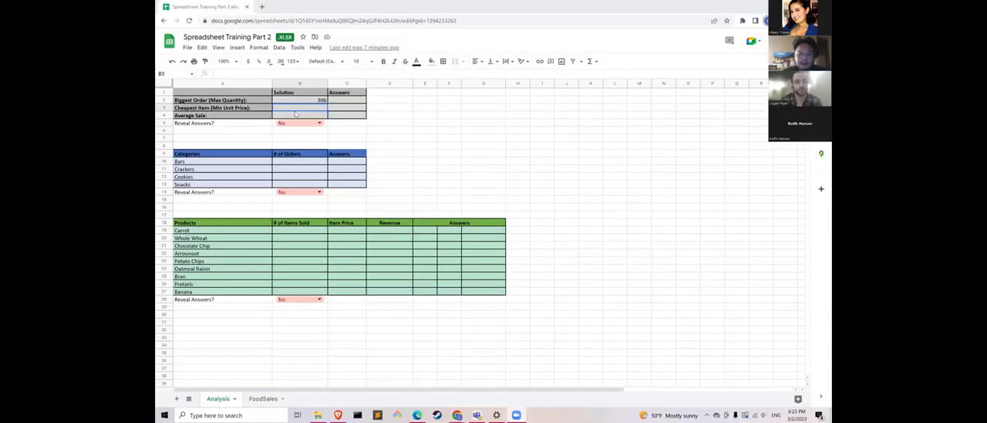
# - In the Spreadsheet Training Part 2 workbook, enter =MIN(FoodSales!G:G) in the Cheapest Item solution cell B3
pyautogui.click(250, 73)
pyautogui.write('=MIN')
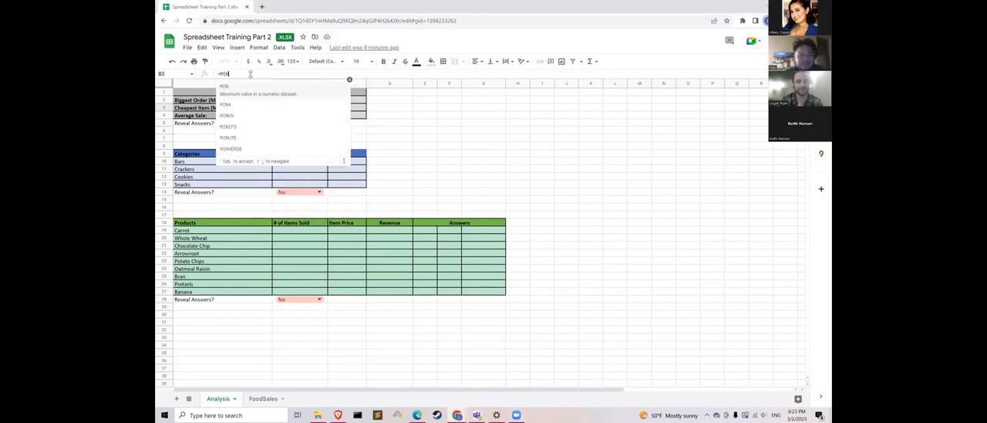
pyautogui.write('(')
pyautogui.click(263, 398)
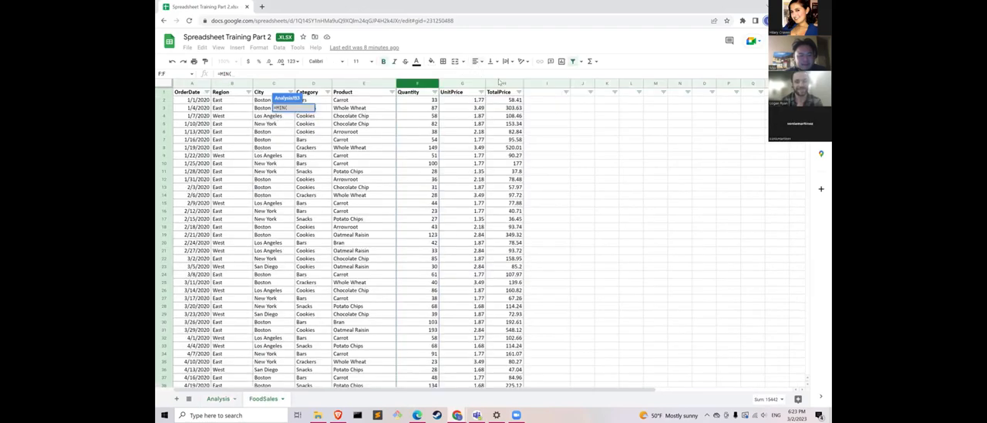
pyautogui.click(460, 82)
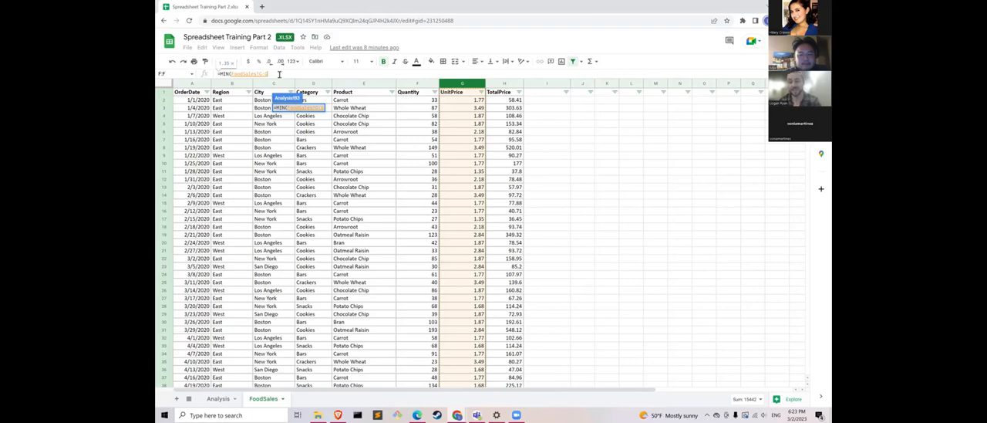
pyautogui.write(')')
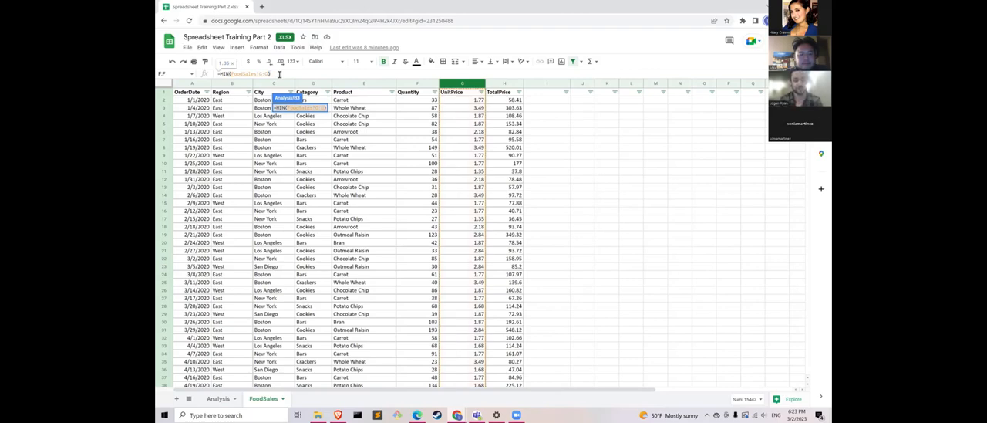
pyautogui.press('Return')
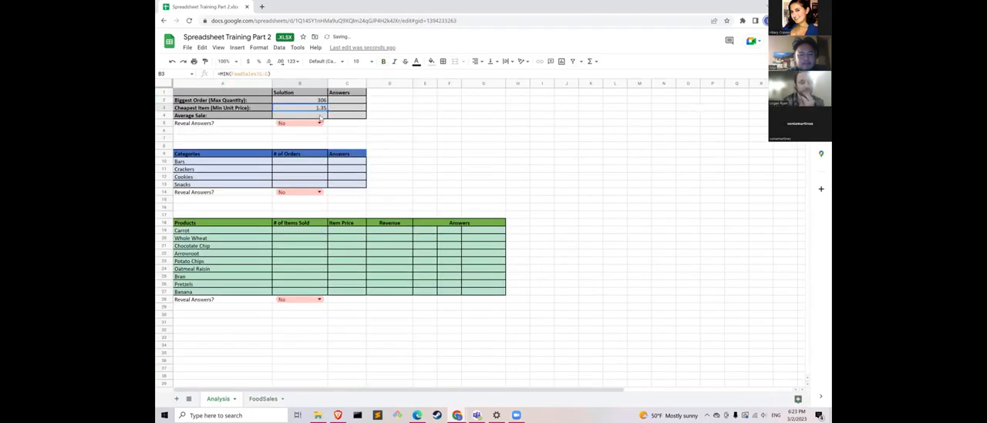
# - Check the FoodSales columns and start a formula in the Average Sale solution cell B4 of the Analysis sheet
pyautogui.click(320, 117)
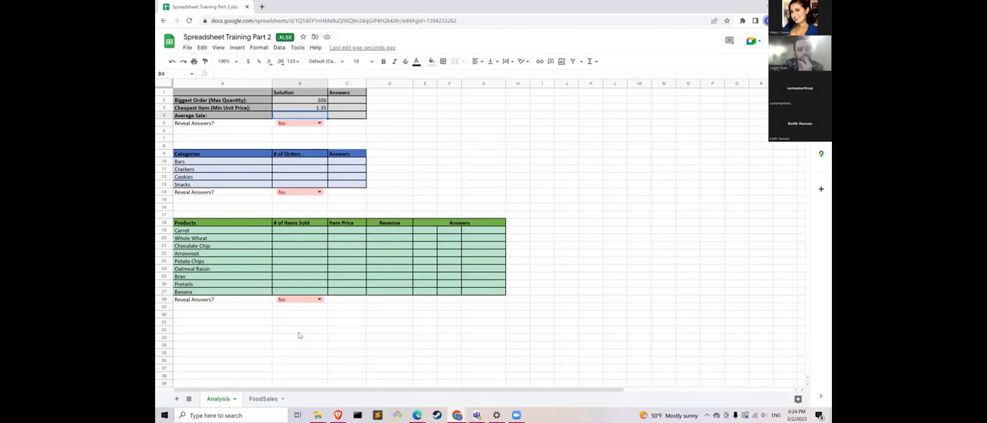
pyautogui.click(263, 398)
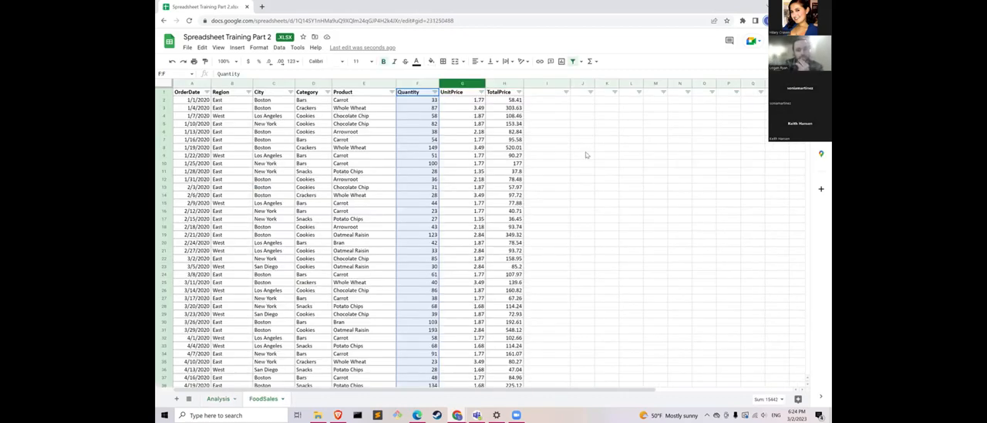
pyautogui.click(606, 132)
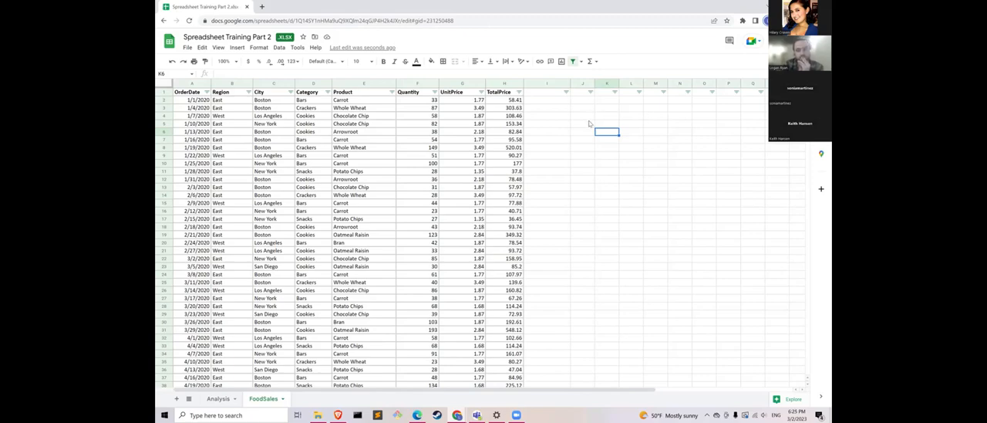
pyautogui.click(218, 398)
pyautogui.write('=')
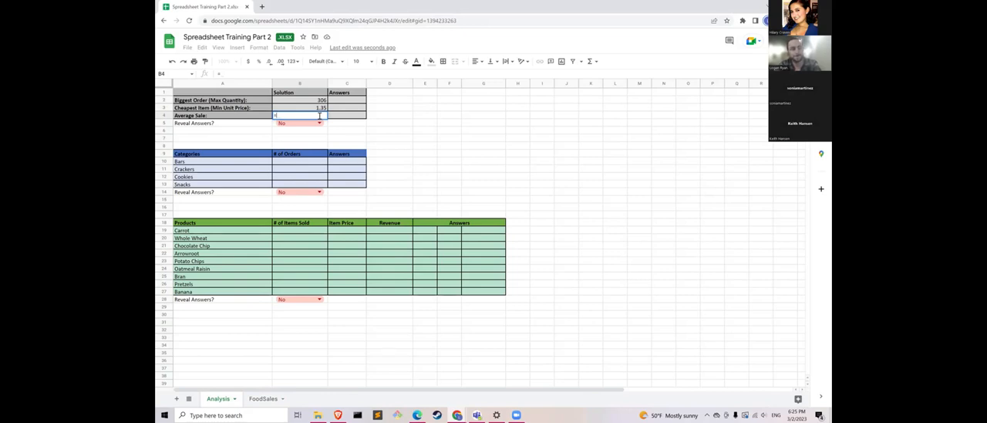
pyautogui.write('av')
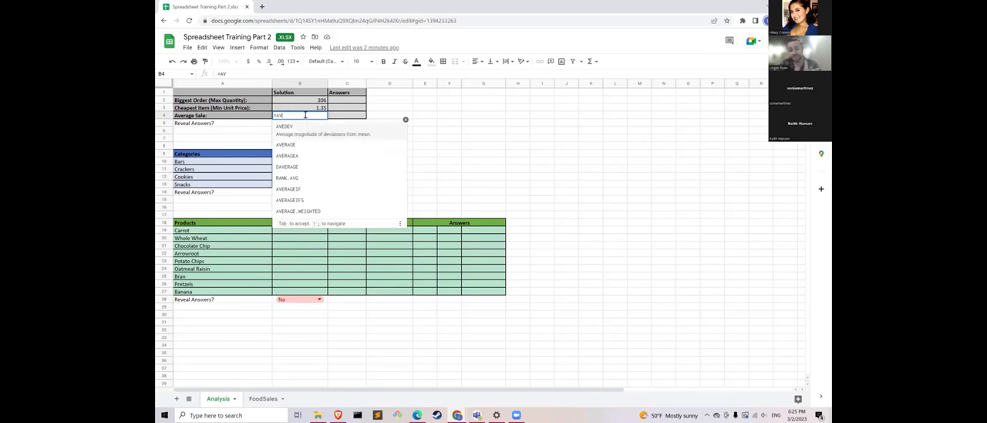
pyautogui.press('BackSpace')
pyautogui.press('BackSpace')
pyautogui.write('MEAN')
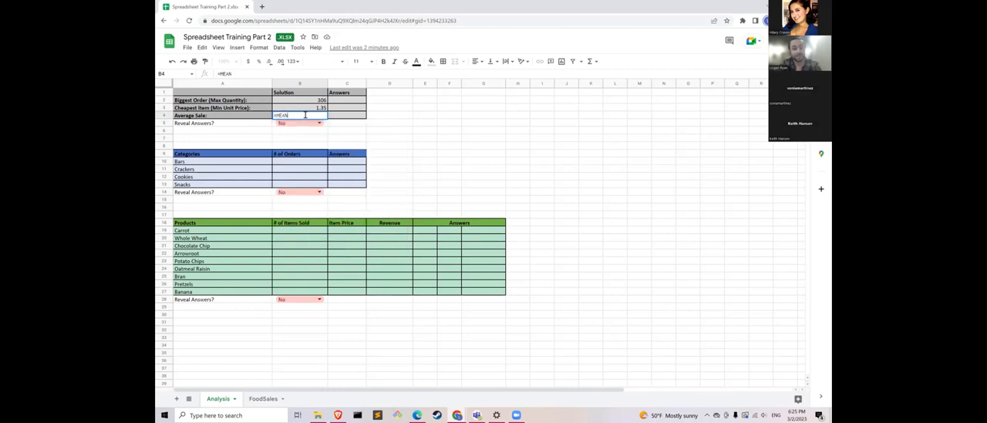
pyautogui.press('BackSpace')
pyautogui.press('BackSpace')
pyautogui.press('BackSpace')
pyautogui.press('BackSpace')
# - Enter =AVERAGE(FoodSales!H:H) in the Average Sale solution cell B4, referencing the whole TotalPrice column
pyautogui.write('AV')
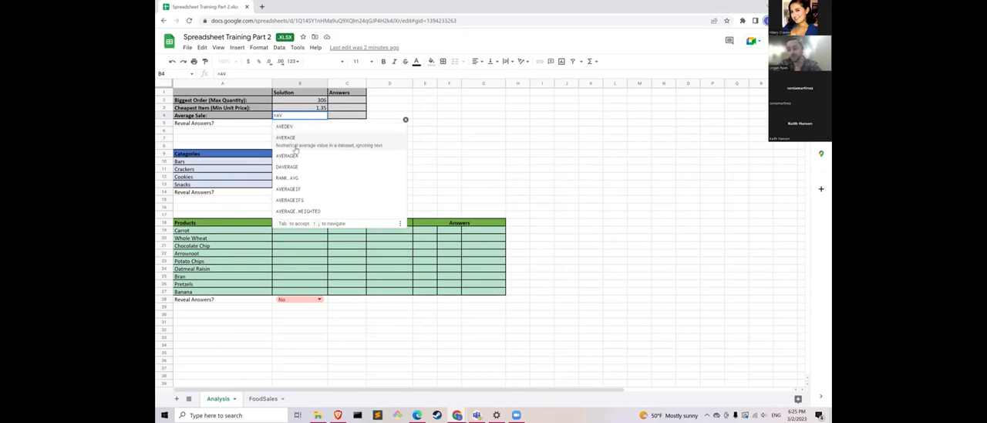
pyautogui.click(296, 147)
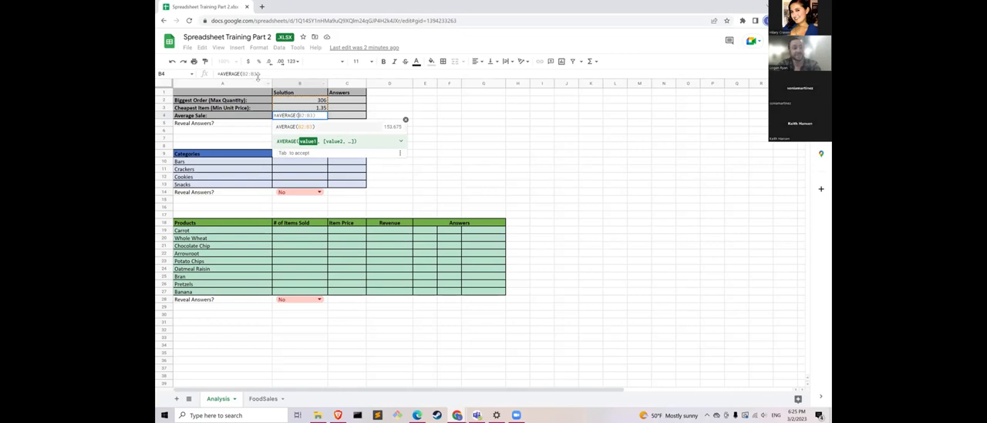
pyautogui.click(247, 73)
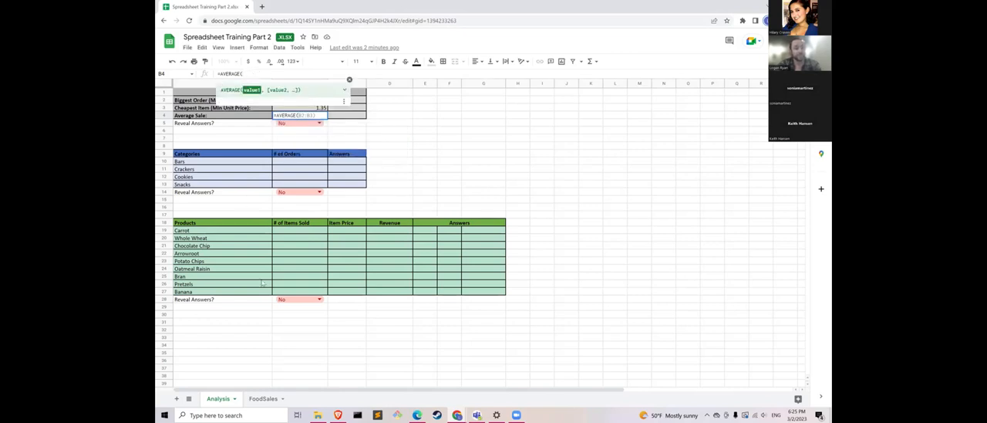
pyautogui.click(261, 399)
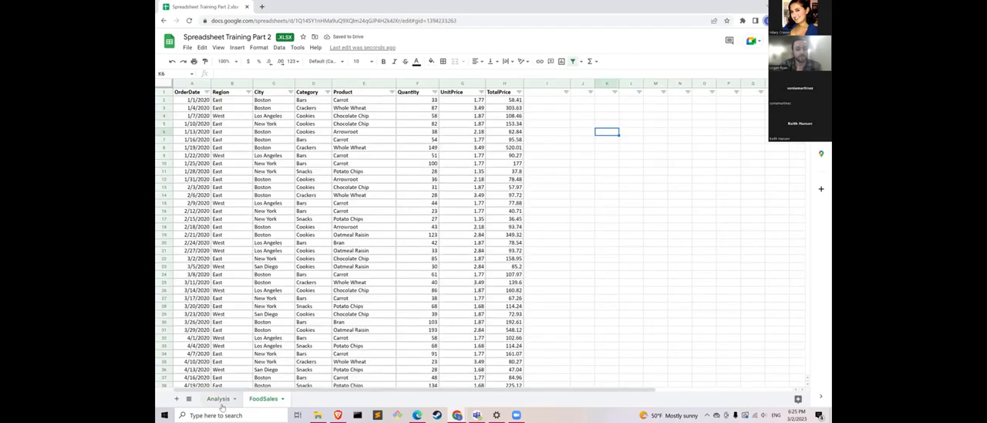
pyautogui.click(223, 401)
pyautogui.click(247, 73)
pyautogui.press('BackSpace')
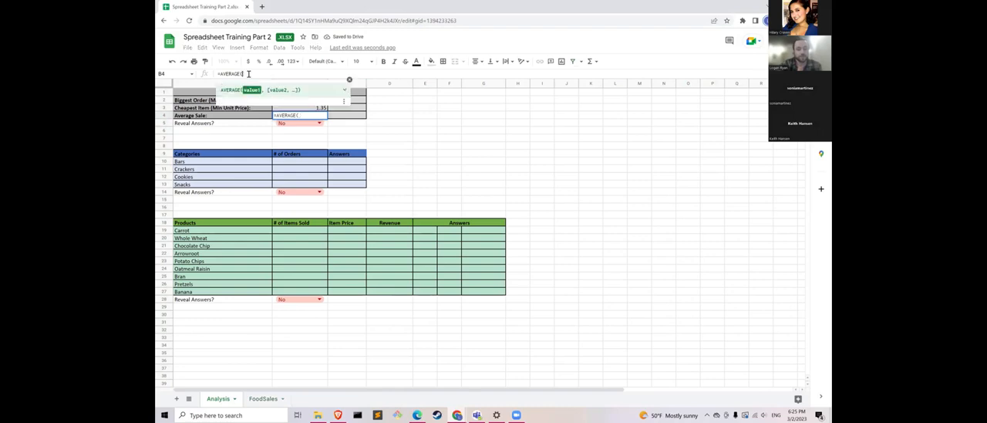
pyautogui.click(263, 399)
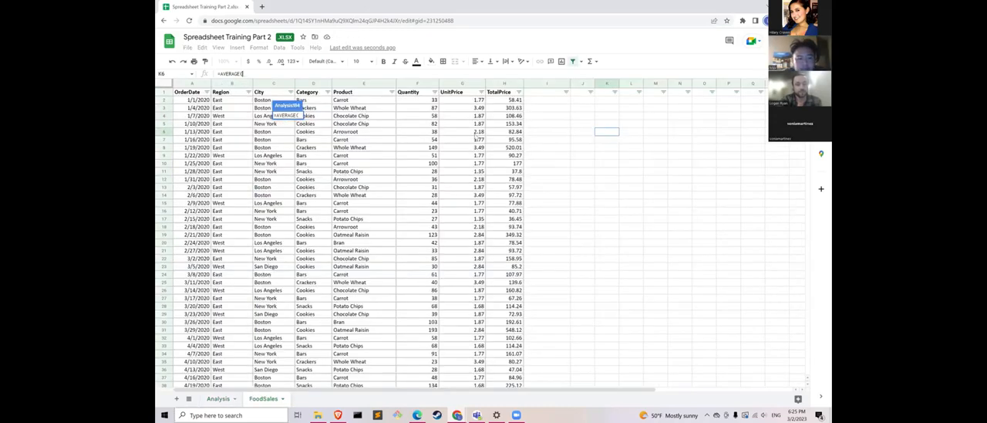
pyautogui.click(509, 83)
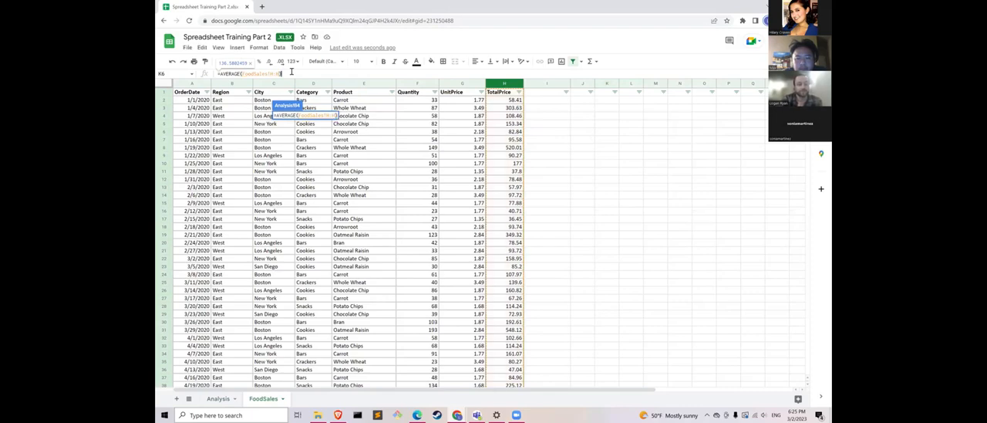
pyautogui.press('Return')
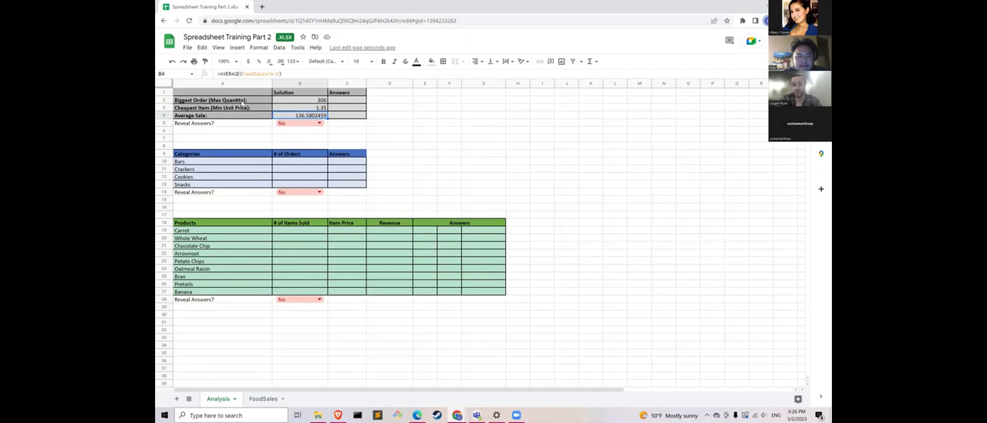
# - Set Reveal Answers in B5 to Yes and format the Average Sale solution in B4 as currency
pyautogui.click(318, 123)
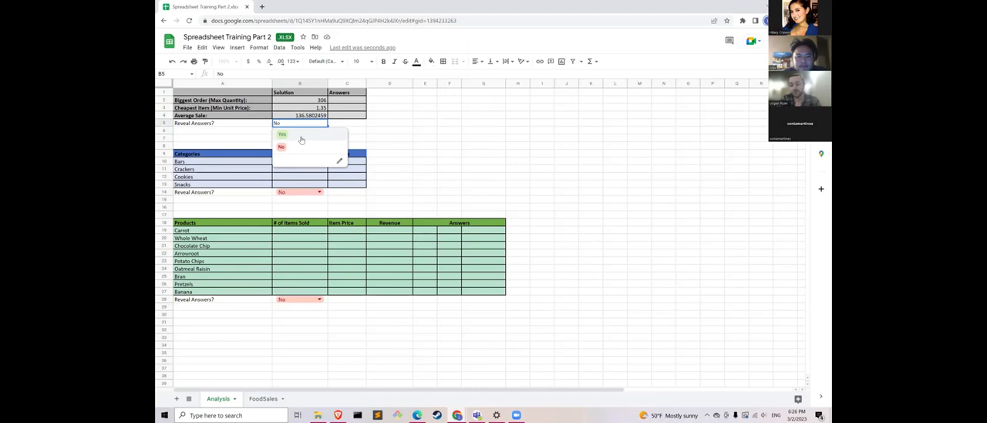
pyautogui.click(299, 135)
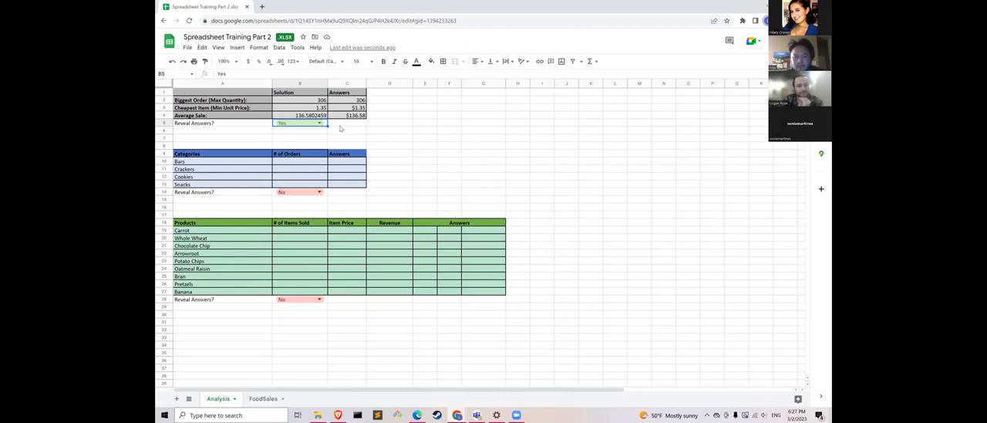
pyautogui.click(311, 115)
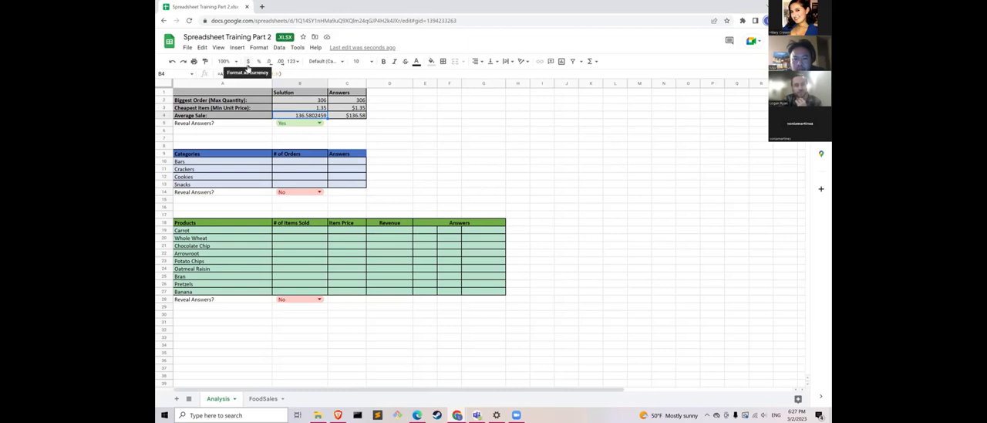
pyautogui.click(248, 62)
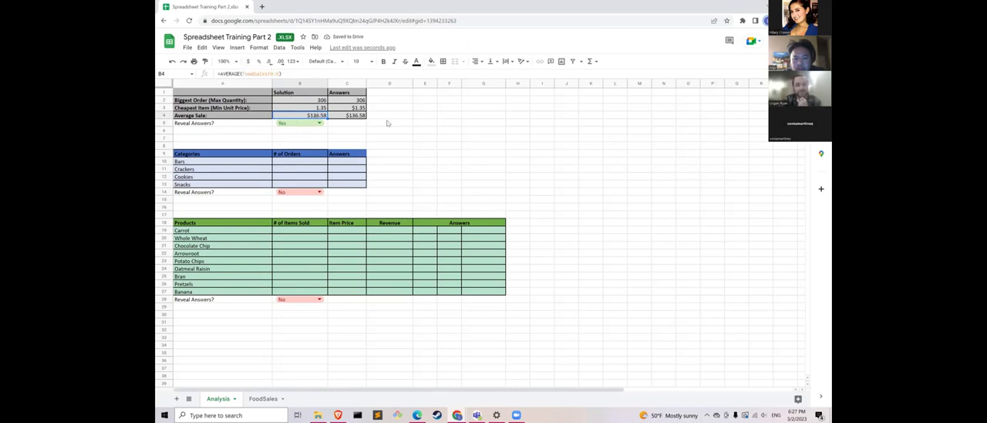
pyautogui.click(418, 124)
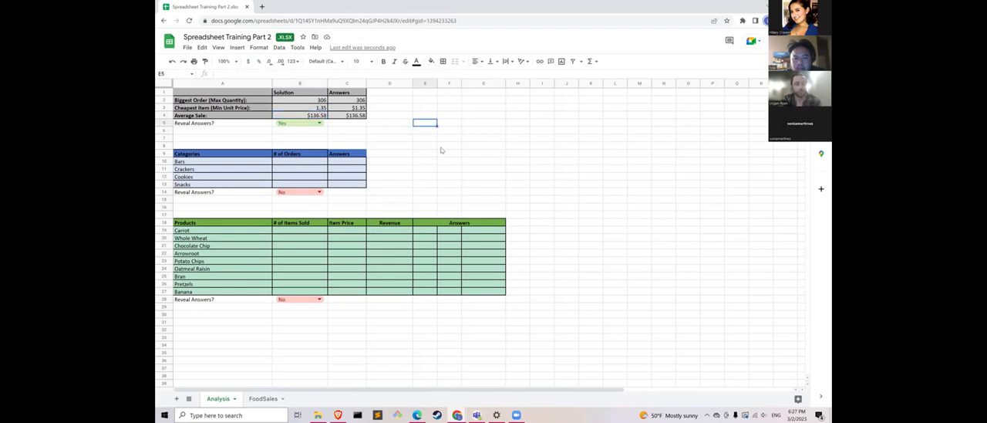
# - Format the Cheapest Item solution in B3 as currency
pyautogui.click(322, 116)
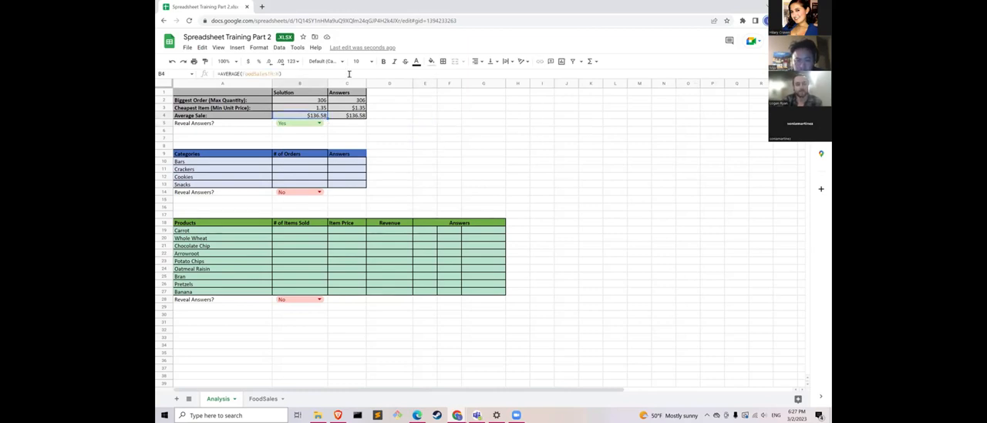
pyautogui.click(318, 108)
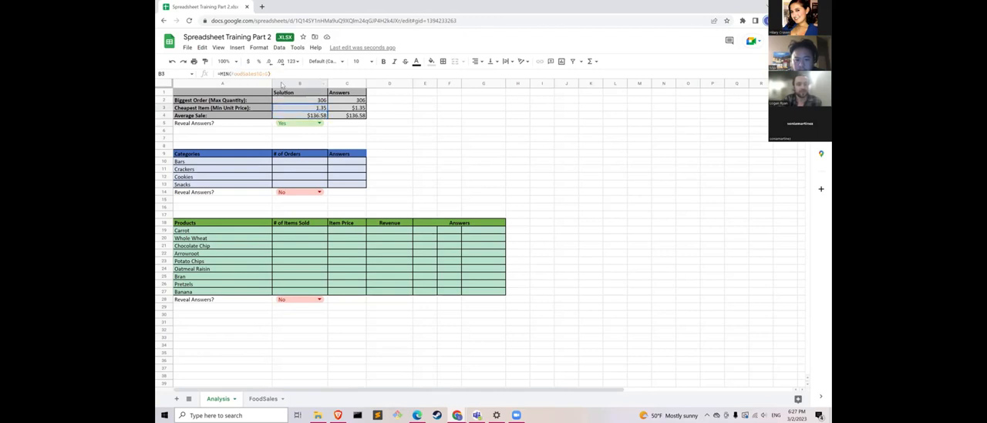
pyautogui.click(280, 62)
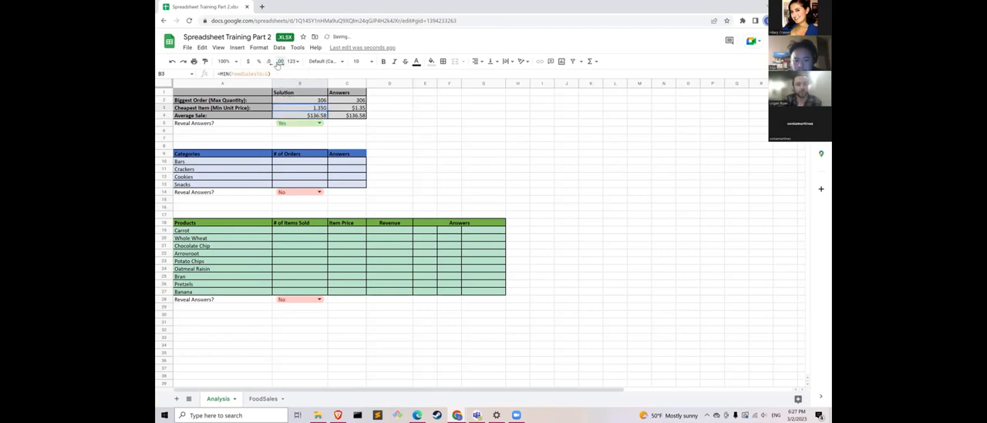
pyautogui.click(269, 62)
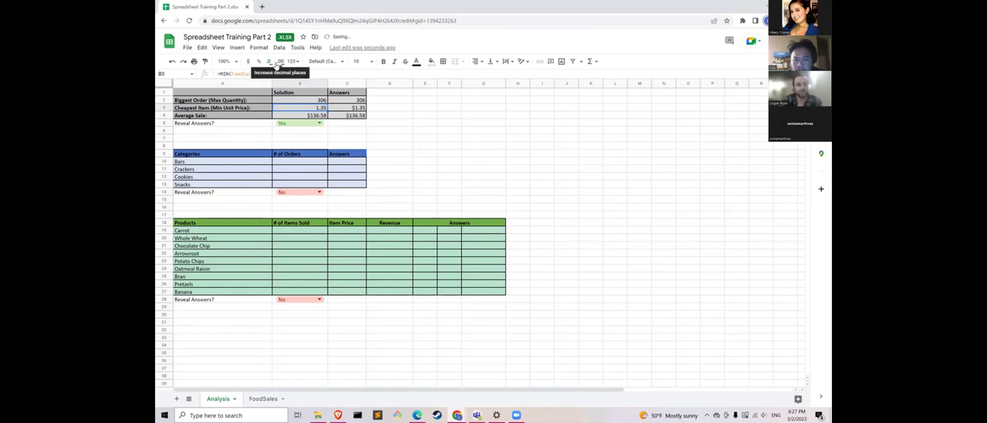
pyautogui.click(260, 63)
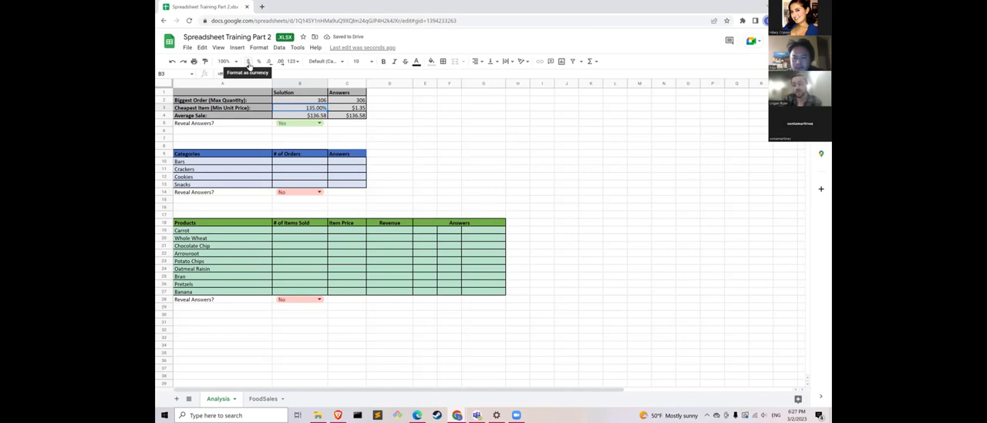
pyautogui.click(248, 62)
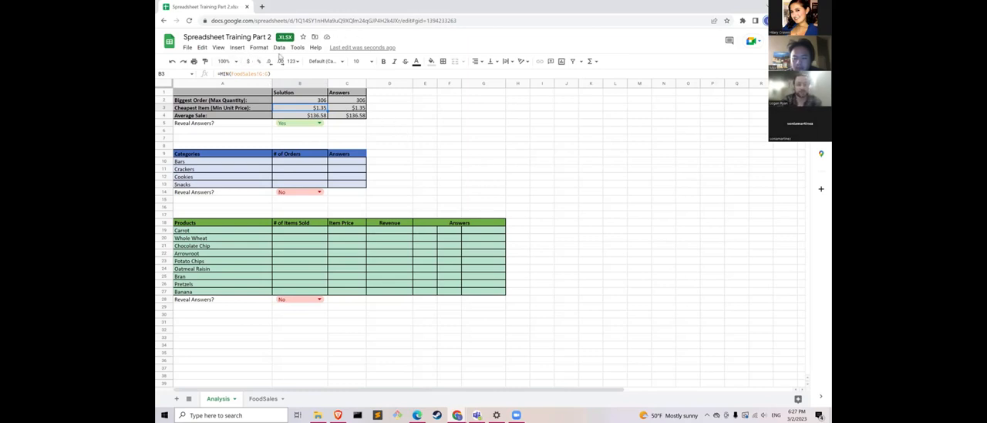
pyautogui.click(416, 155)
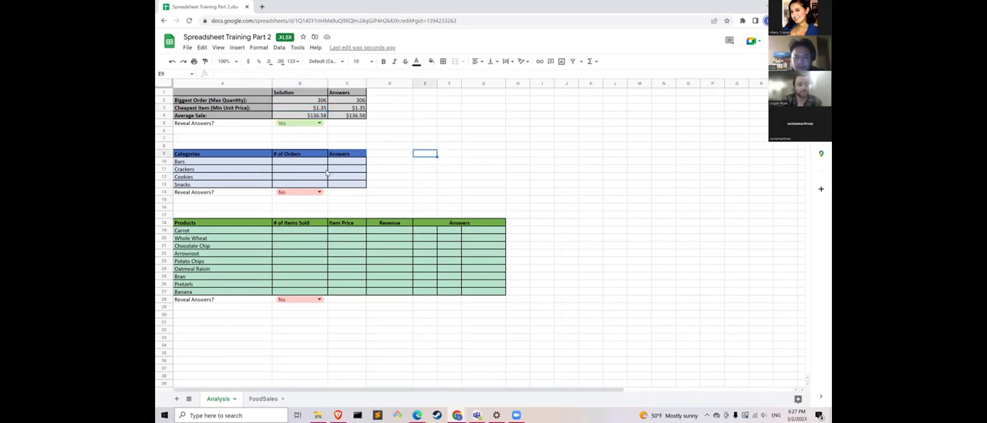
# - Examine the formulas behind the Categories list in A10 and the Products list in A19
pyautogui.click(298, 162)
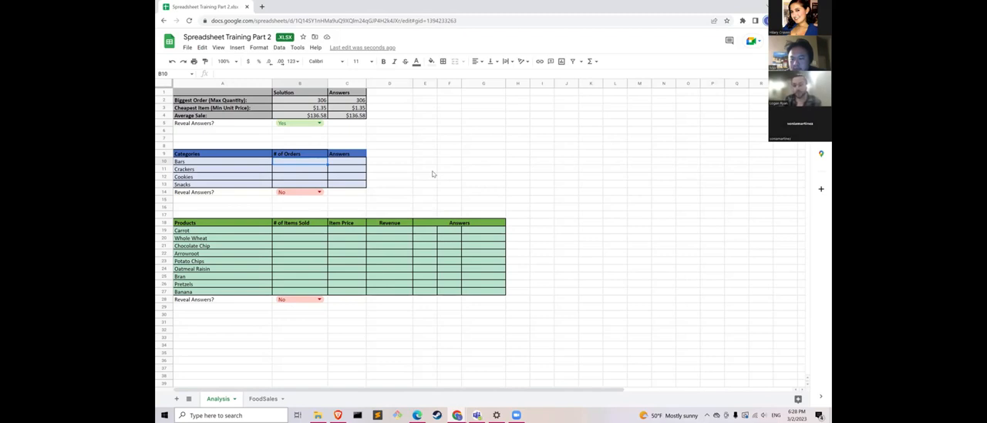
pyautogui.click(236, 162)
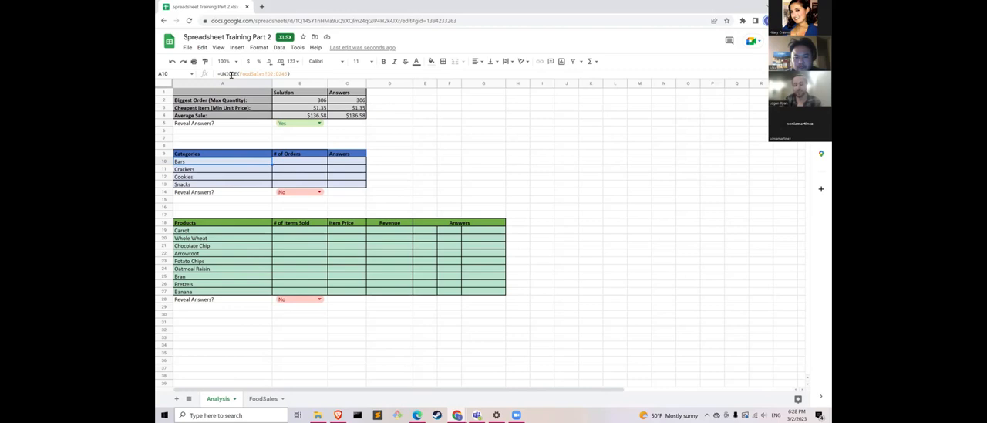
pyautogui.click(193, 231)
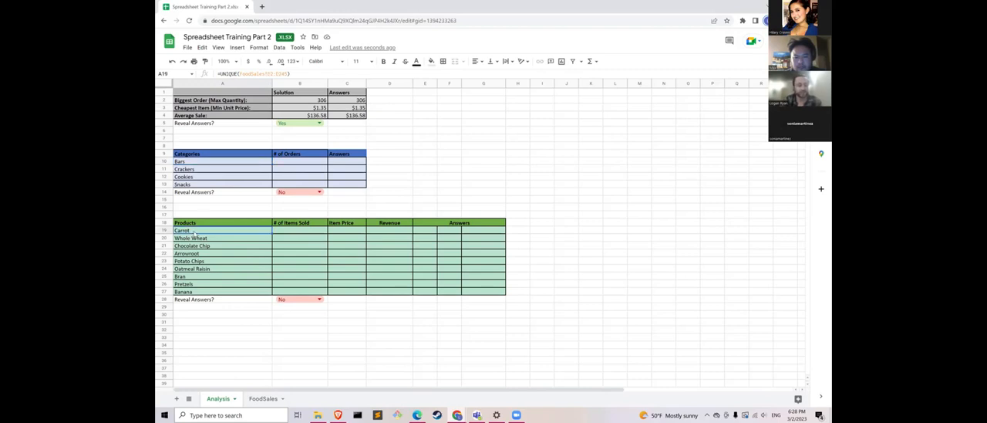
pyautogui.click(241, 163)
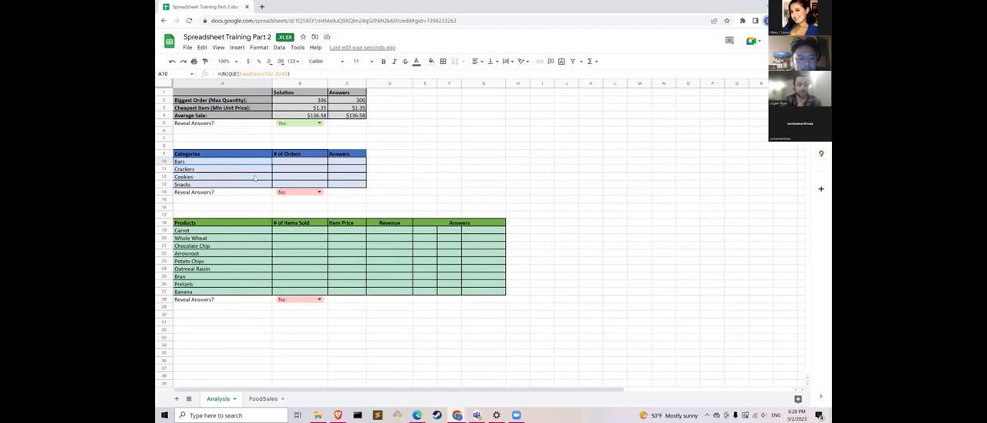
# - Enter =COUNTIF(FoodSales!D:D,A10) in B10 to count the Bars orders from the Category column
pyautogui.click(291, 162)
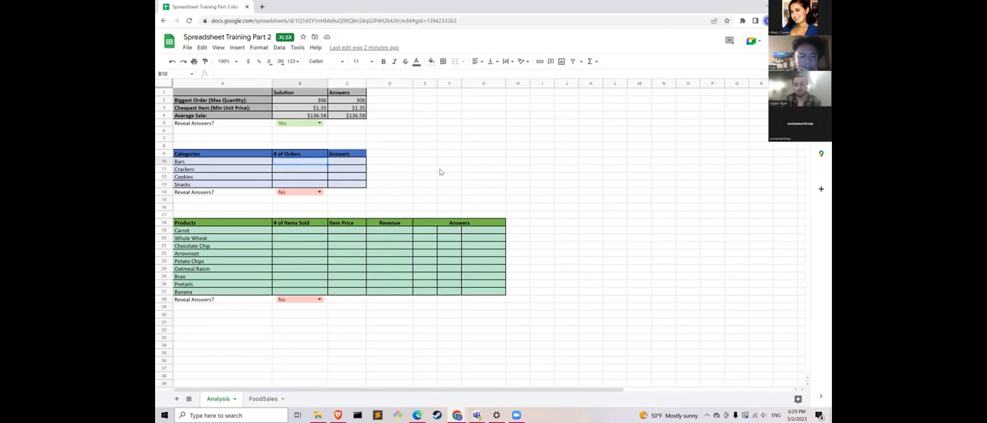
pyautogui.click(254, 398)
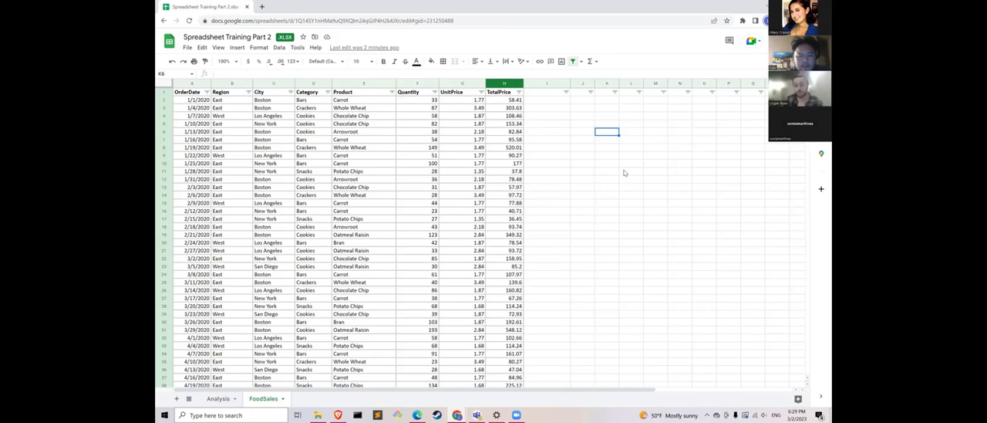
pyautogui.click(215, 399)
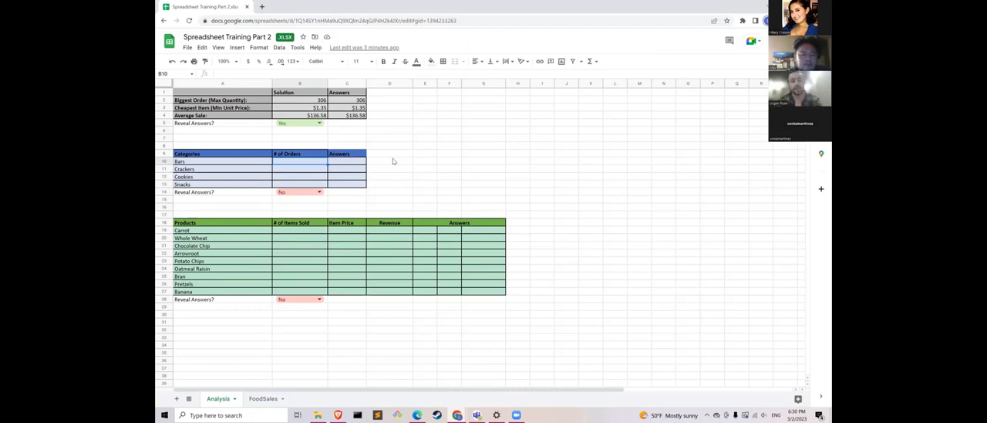
pyautogui.write('=')
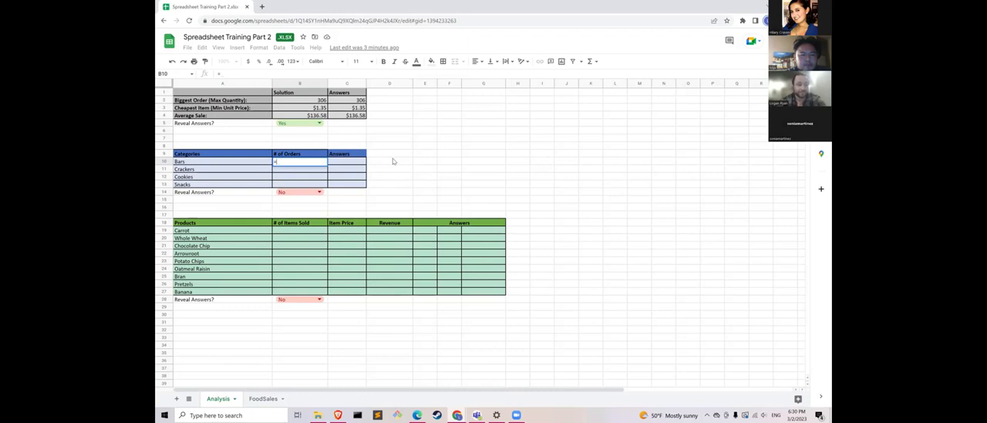
pyautogui.write('COUNT')
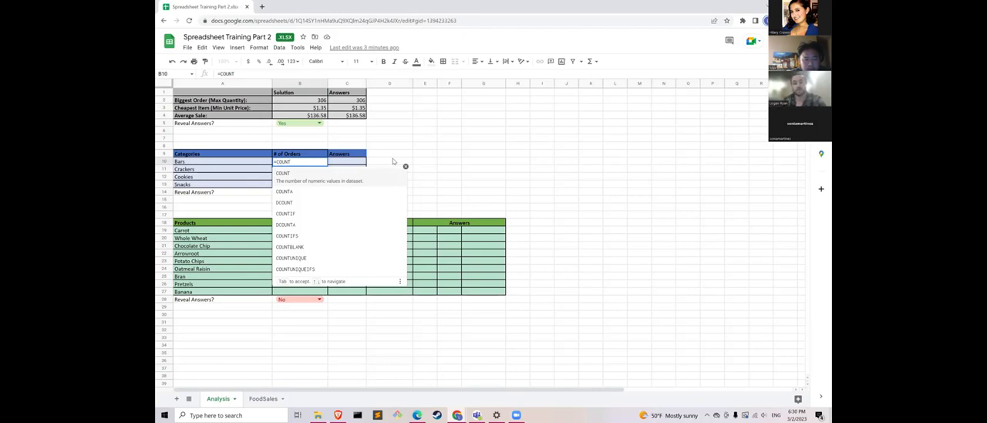
pyautogui.write('IF')
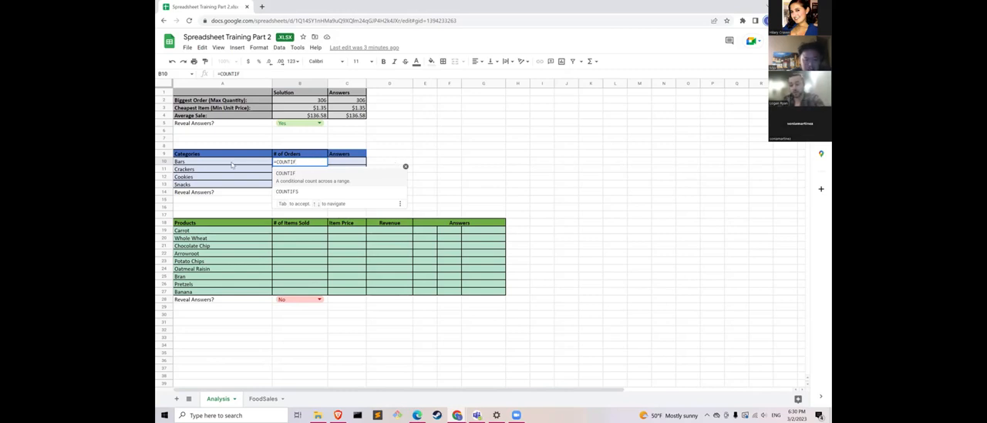
pyautogui.click(248, 73)
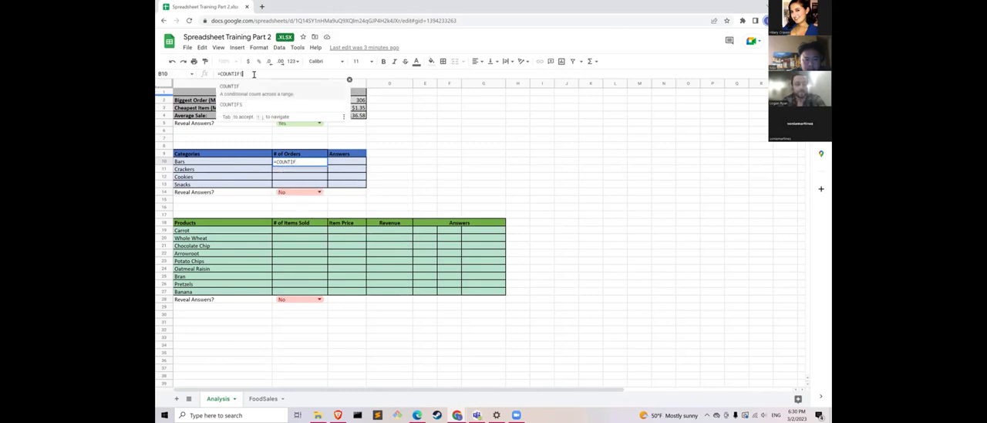
pyautogui.write('(')
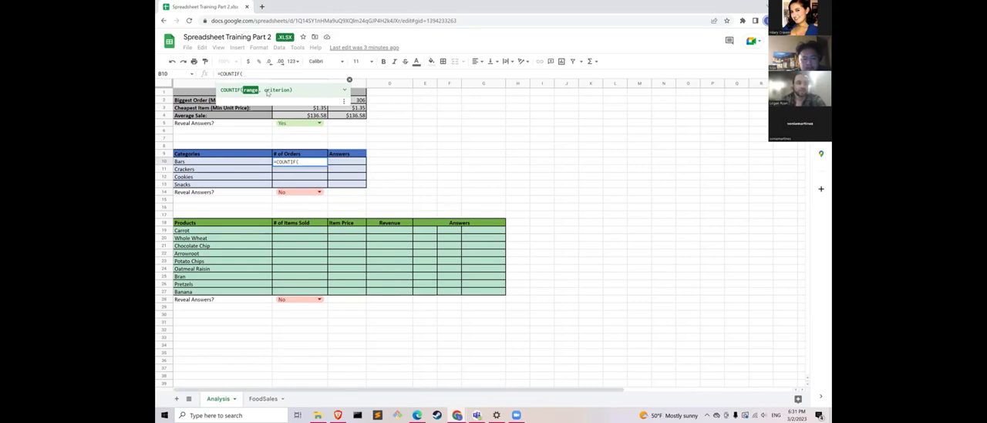
pyautogui.click(263, 398)
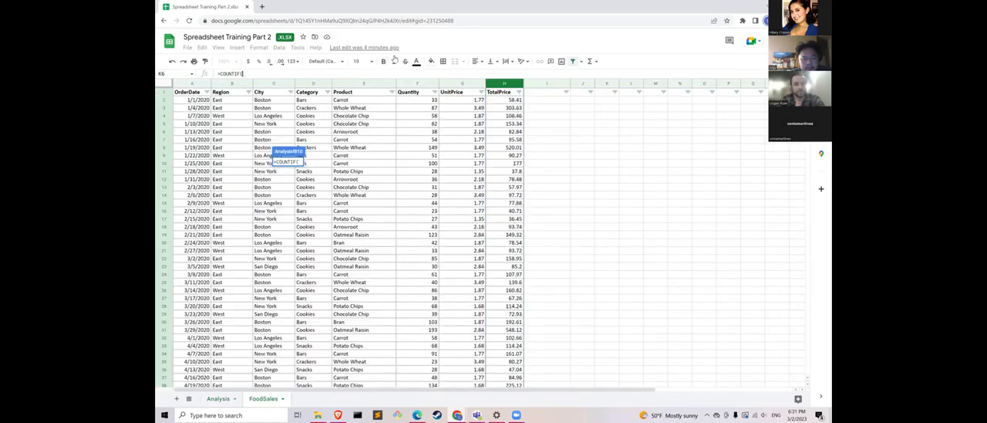
pyautogui.click(306, 85)
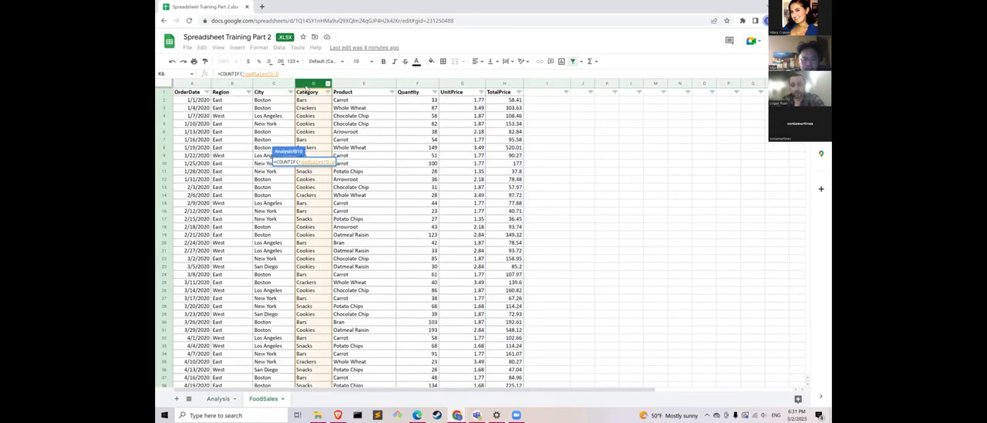
pyautogui.write(',')
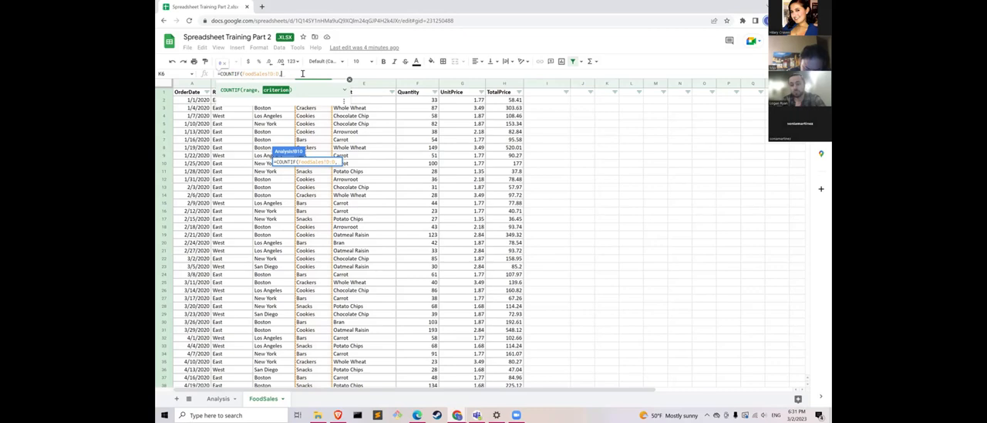
pyautogui.click(219, 399)
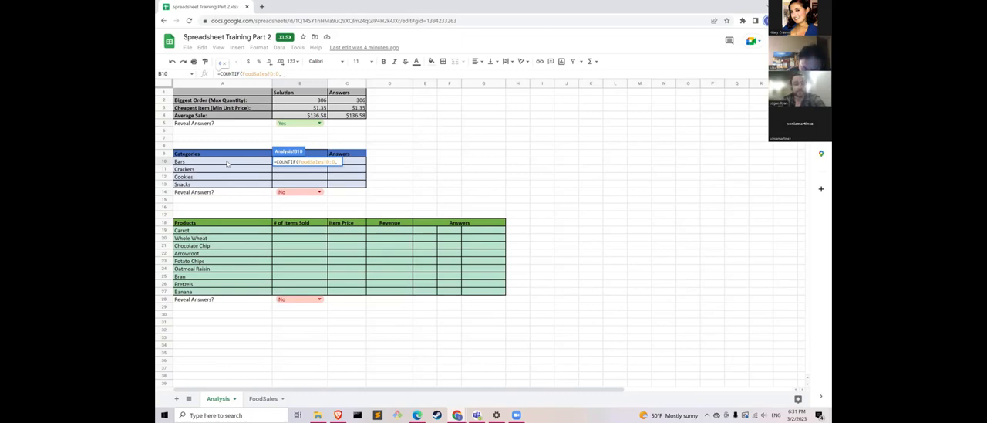
pyautogui.click(228, 162)
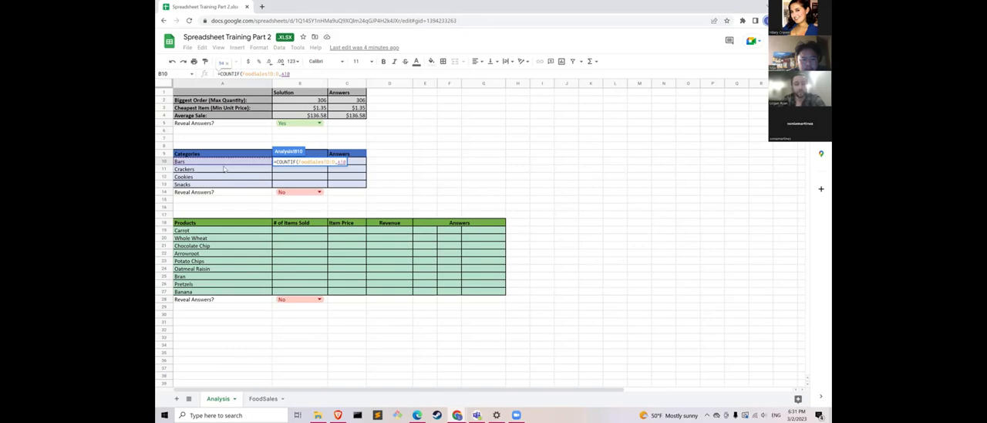
pyautogui.write(')')
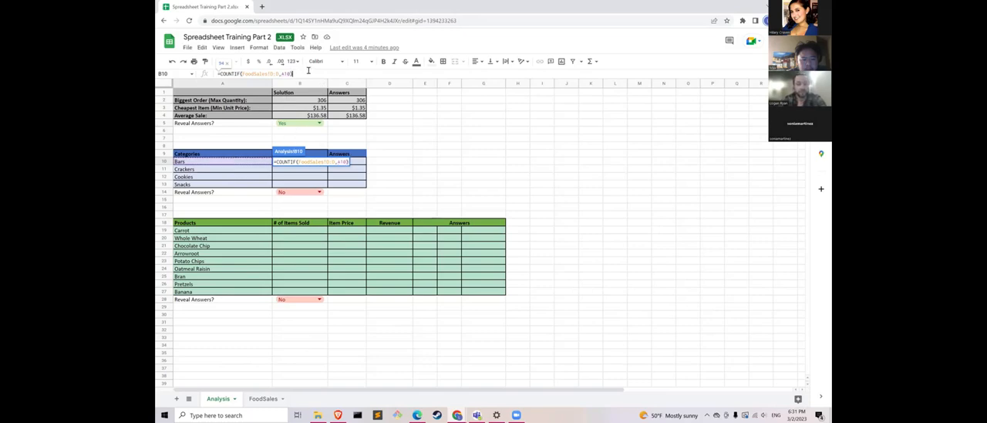
pyautogui.press('Return')
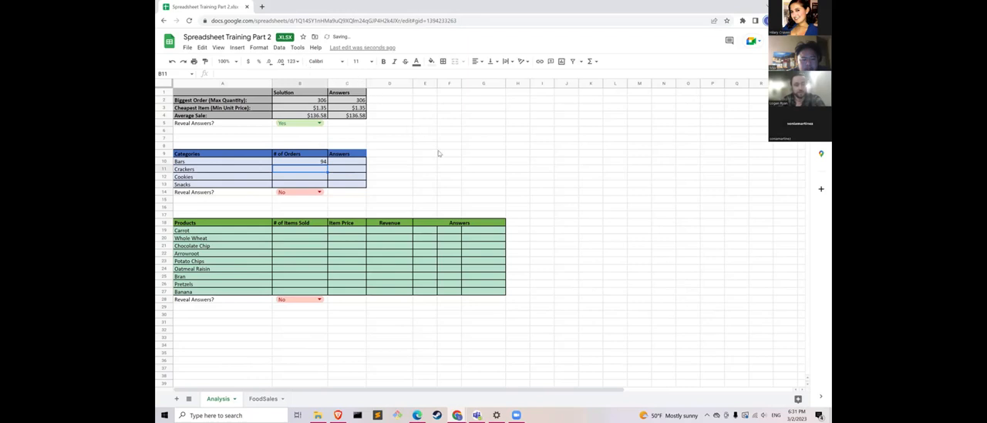
# - Try filling the COUNTIF formula from B10 down to B13, check the copied cells' criterion references, and undo the fill
pyautogui.press('Up')
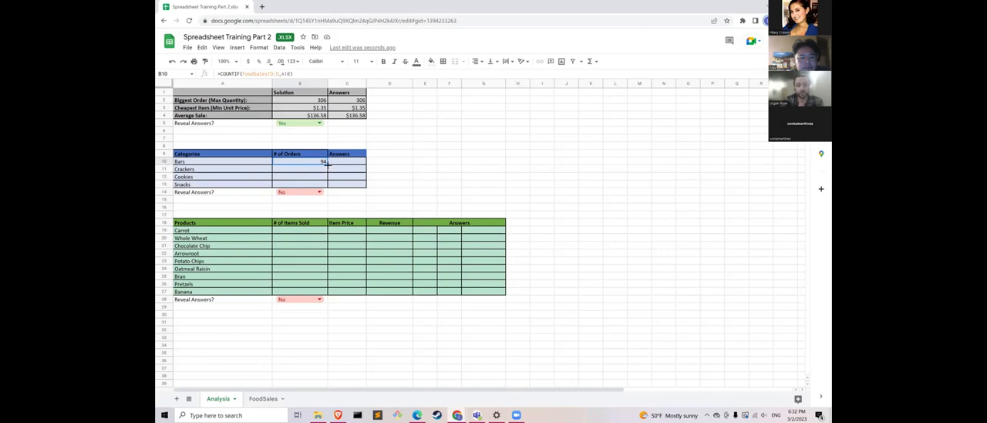
pyautogui.moveTo(327, 162); pyautogui.dragTo(327, 186)
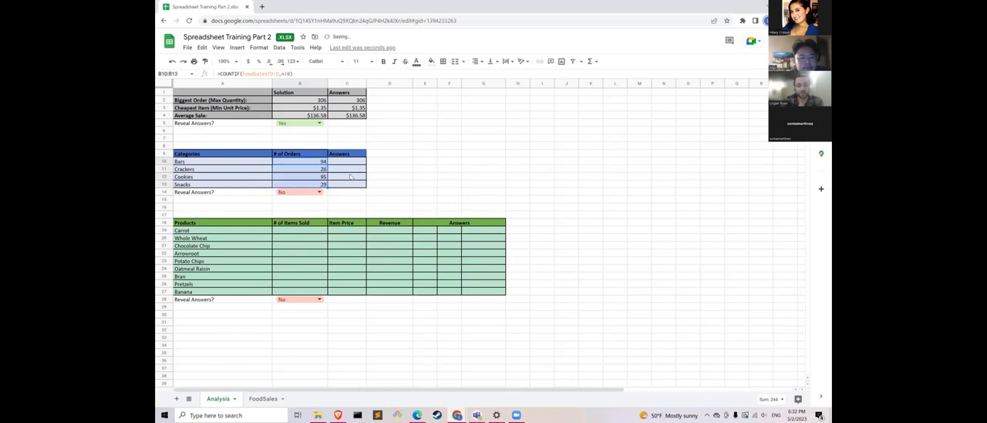
pyautogui.click(309, 170)
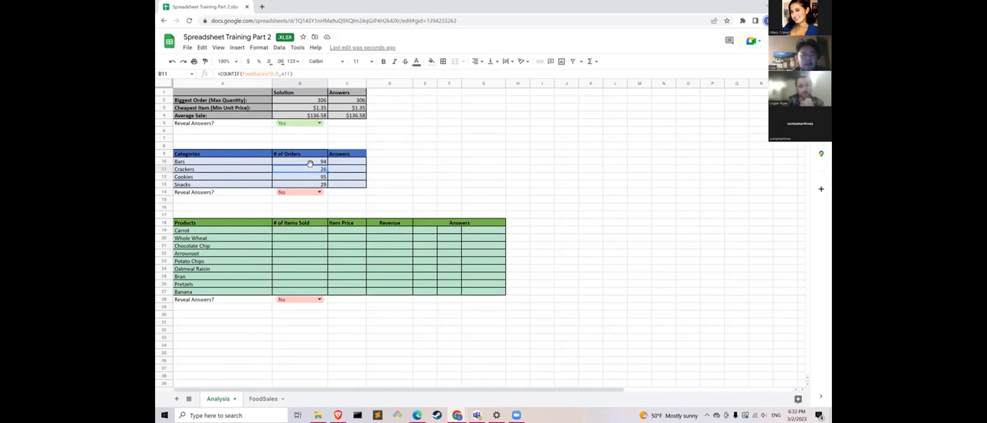
pyautogui.click(311, 163)
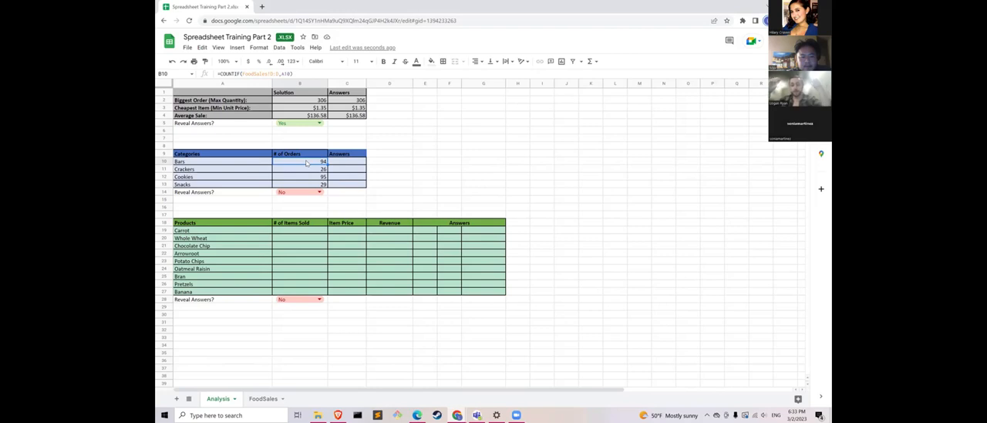
pyautogui.click(301, 172)
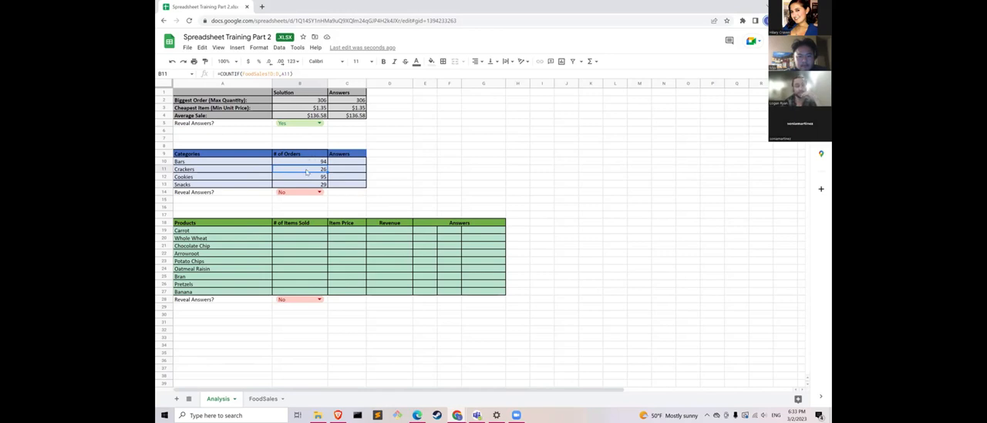
pyautogui.click(282, 178)
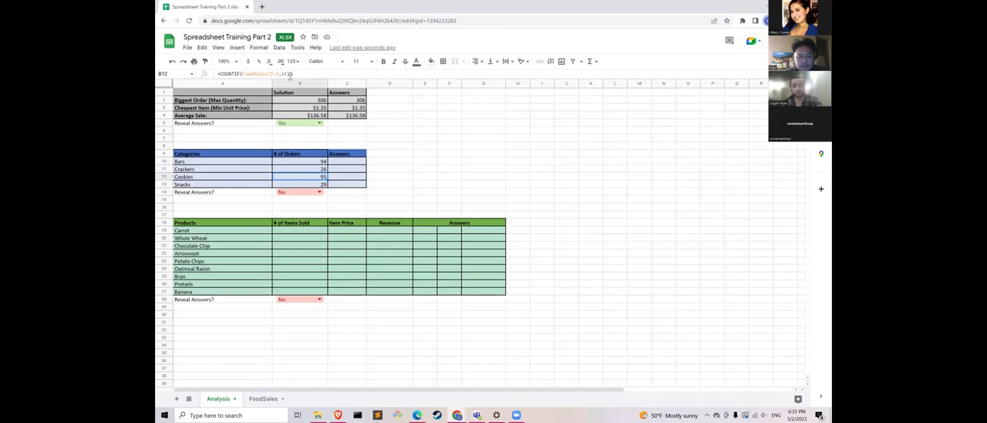
pyautogui.click(314, 184)
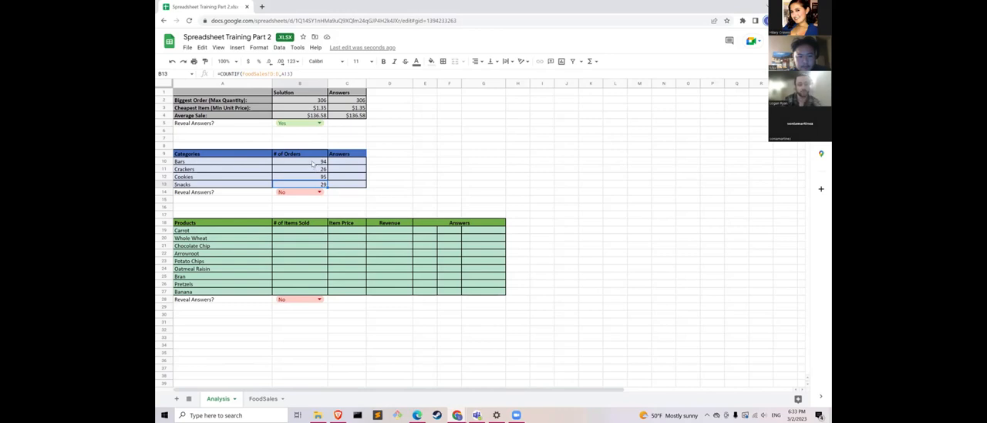
pyautogui.hotkey('ctrl', 'z')
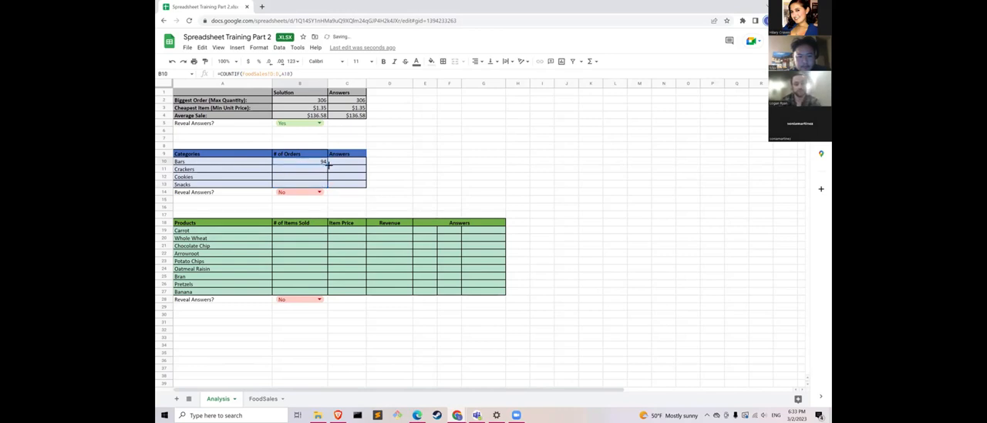
# - Fill the COUNTIF formula from B10 down to B13 and set Reveal Answers in B14 to Yes
pyautogui.moveTo(327, 163); pyautogui.dragTo(325, 186)
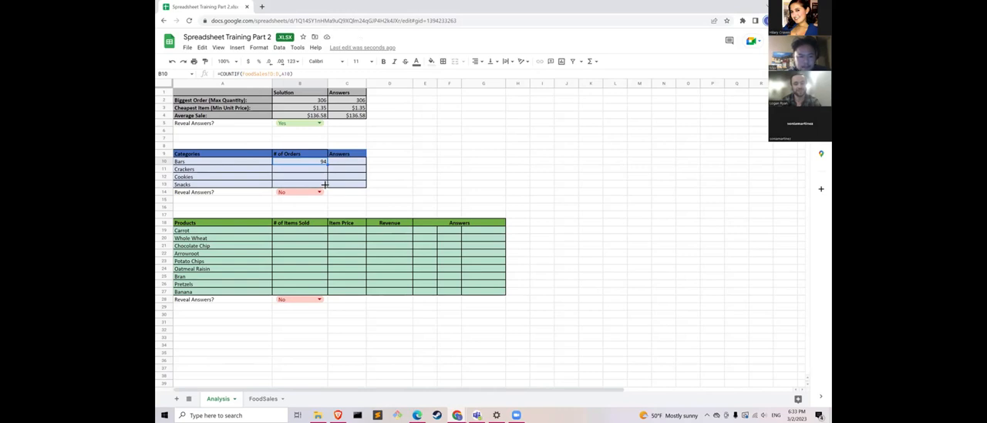
pyautogui.moveTo(324, 184); pyautogui.dragTo(326, 186)
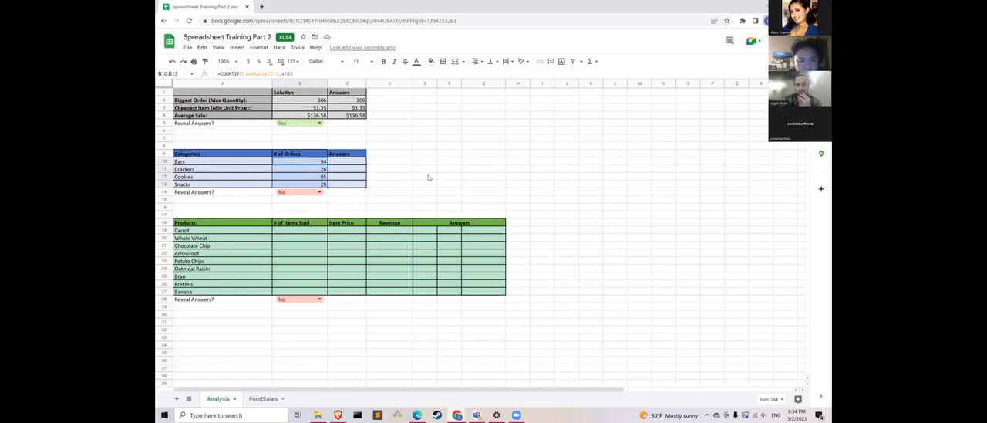
pyautogui.click(389, 176)
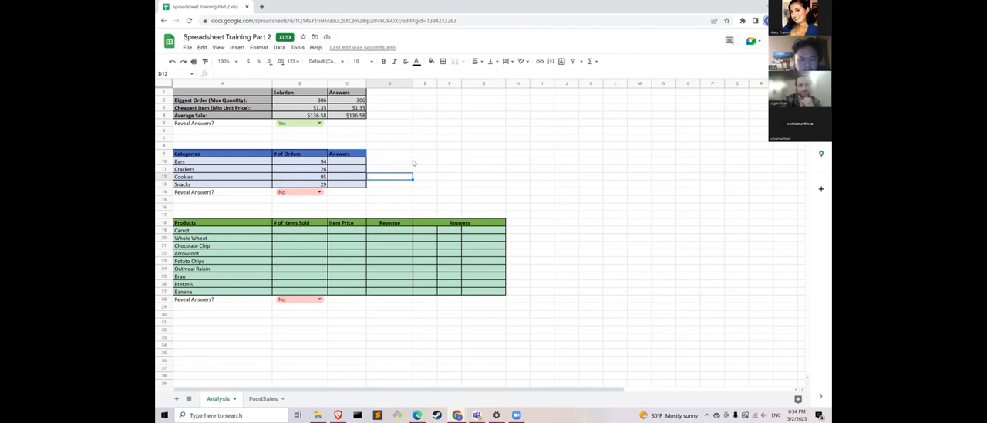
pyautogui.click(319, 191)
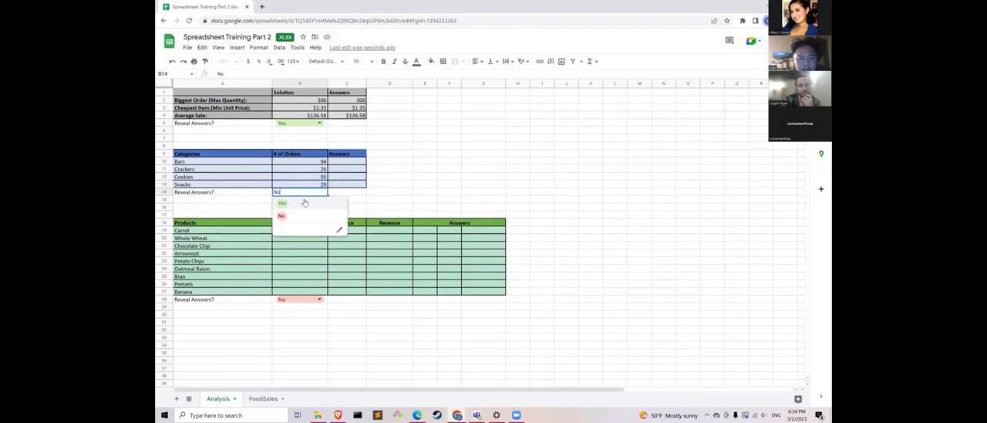
pyautogui.click(305, 202)
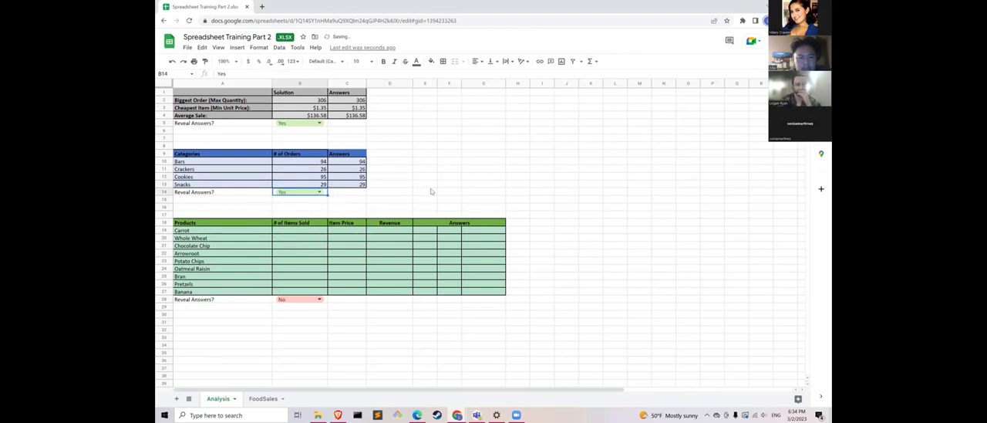
# - Enter =SUMIF(FoodSales!E:E,A19,FoodSales!F:F) in B19 to total the Carrot items sold from the Quantity column
pyautogui.click(309, 231)
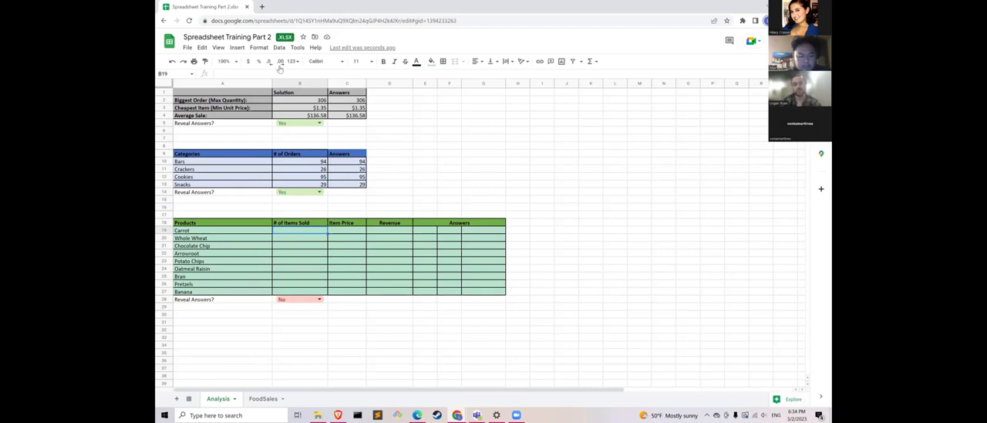
pyautogui.write('=SUM')
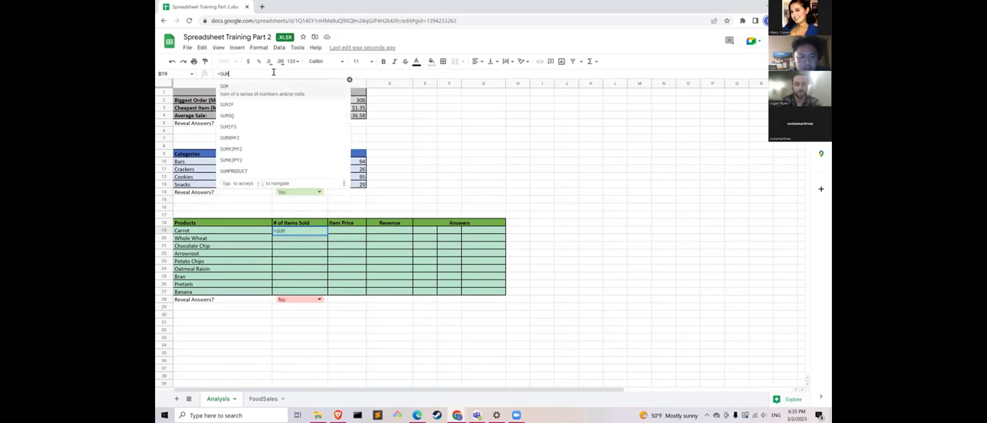
pyautogui.write('IF(')
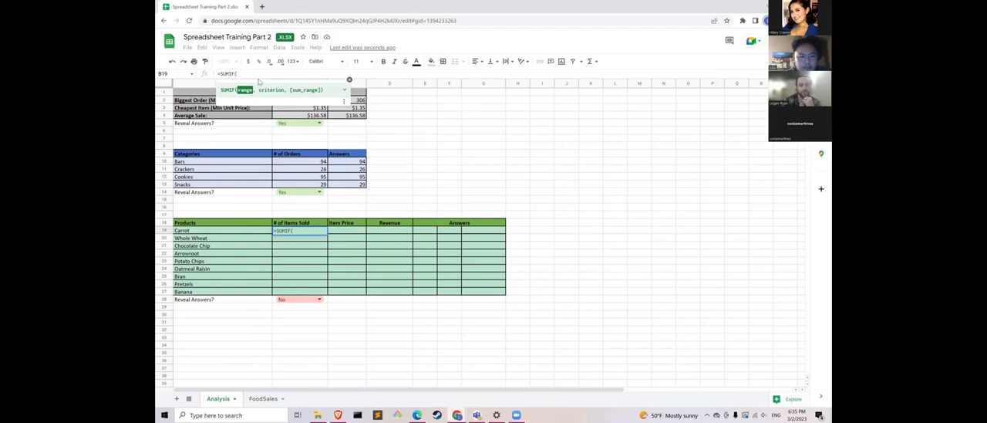
pyautogui.click(260, 399)
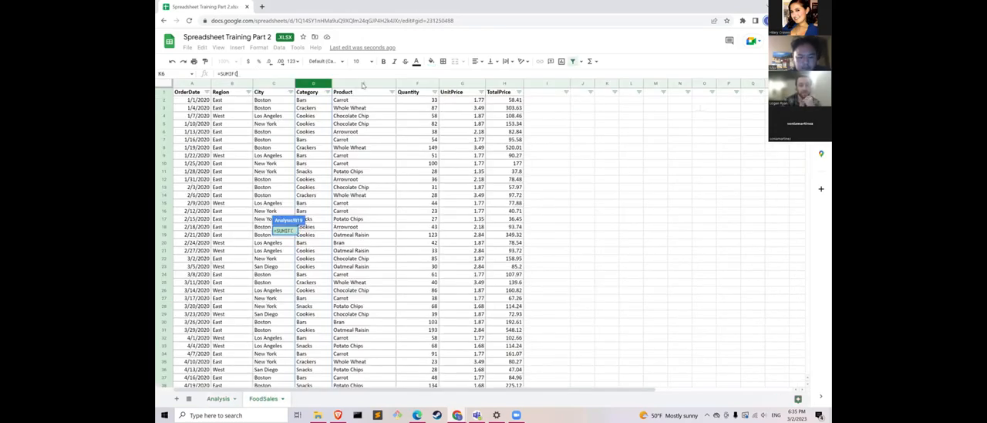
pyautogui.click(364, 83)
pyautogui.write(',')
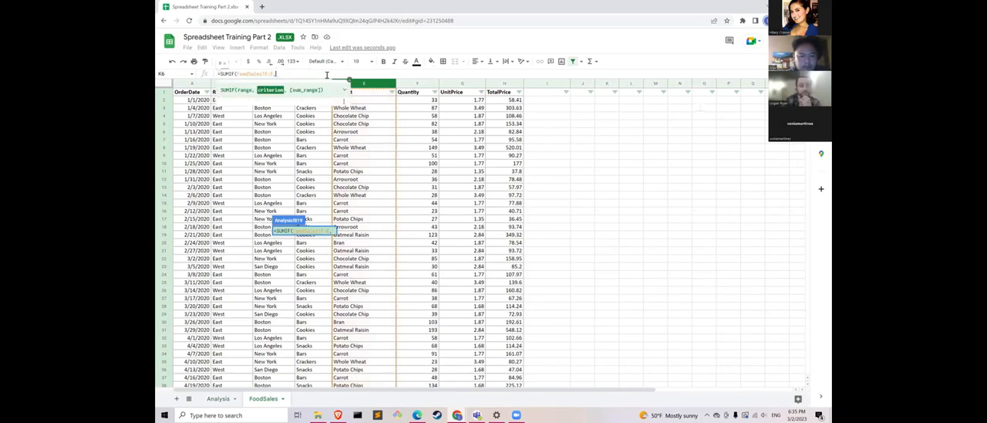
pyautogui.click(216, 398)
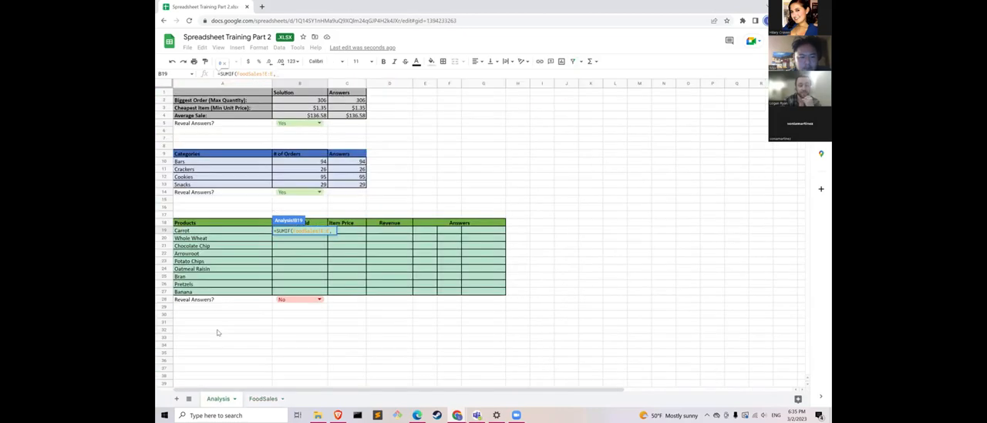
pyautogui.click(203, 230)
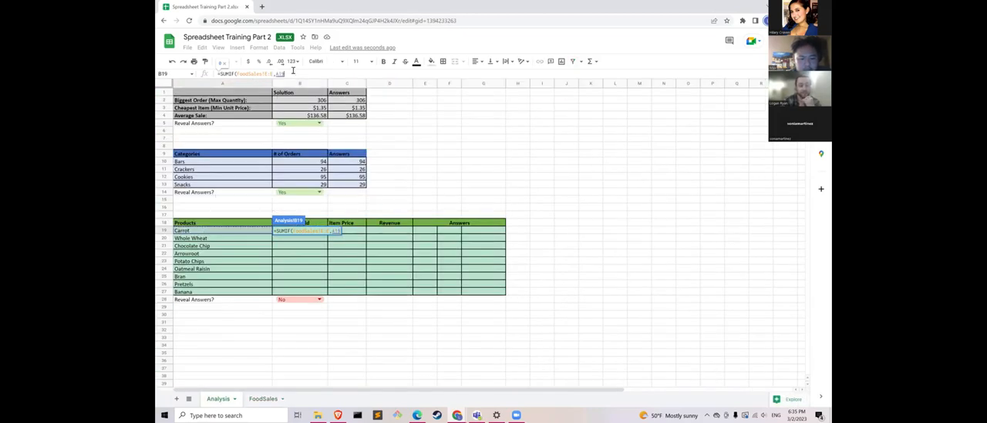
pyautogui.write(',')
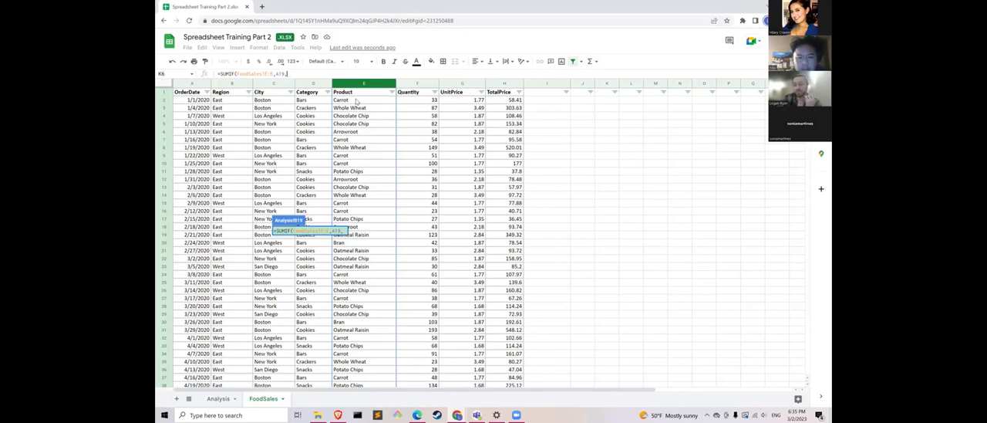
pyautogui.click(423, 84)
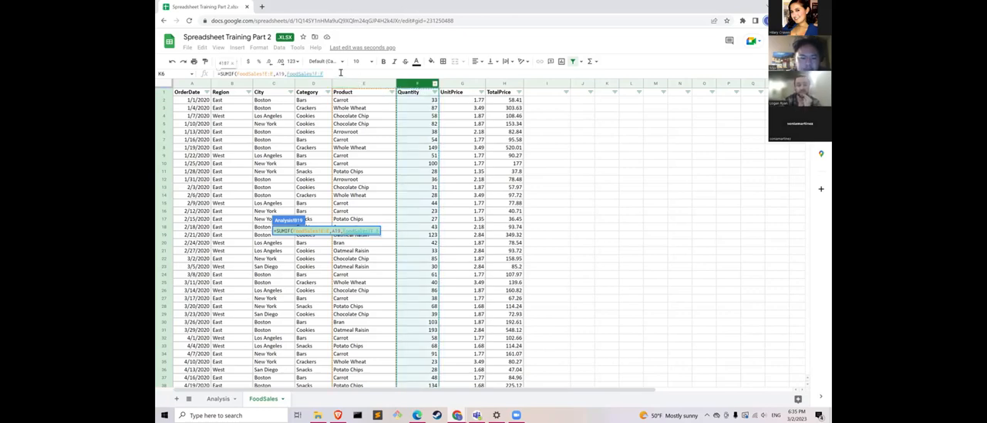
pyautogui.write(')')
pyautogui.press('Return')
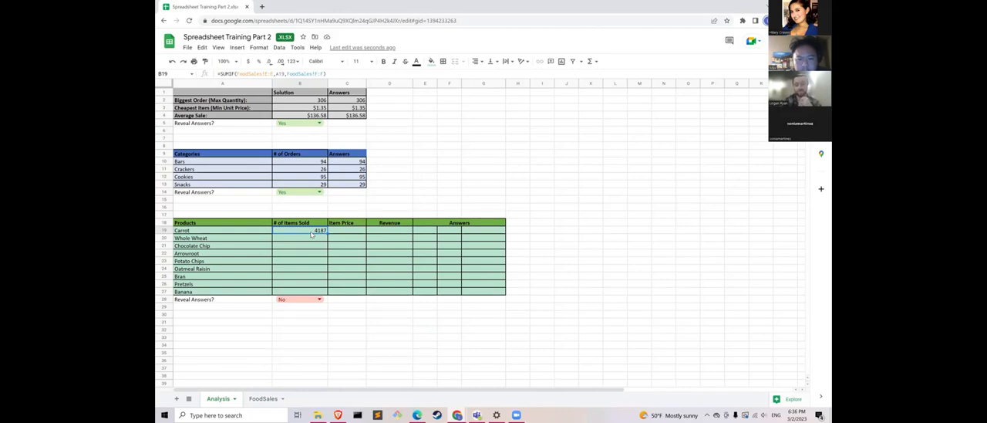
# - Recheck the SUMIF formula in B19 and set Reveal Answers in B28 to Yes for the Products table
pyautogui.click(350, 232)
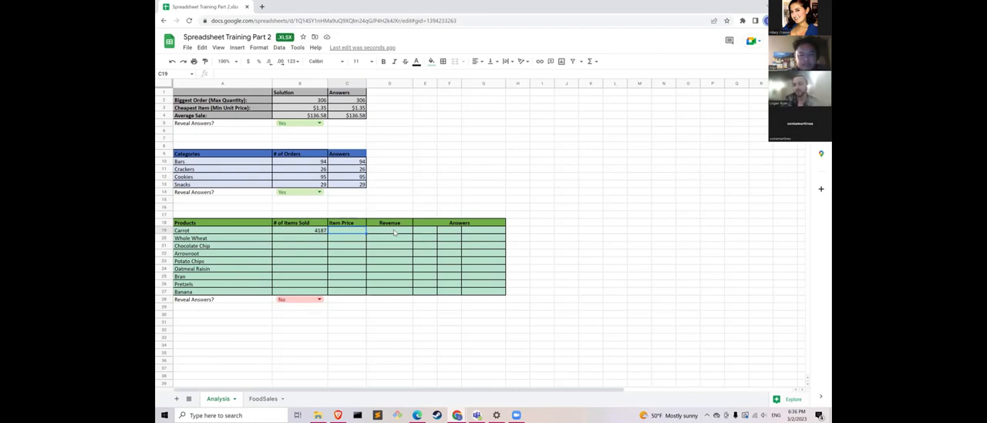
pyautogui.click(307, 233)
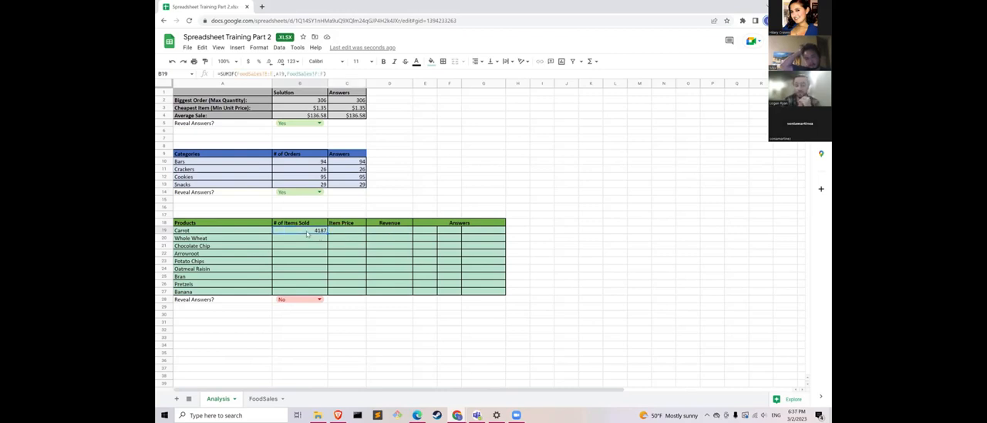
pyautogui.click(313, 299)
pyautogui.click(307, 310)
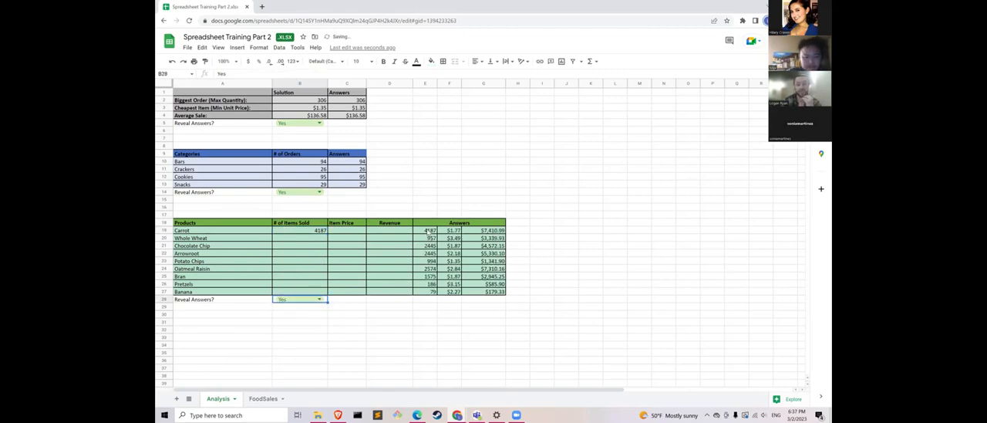